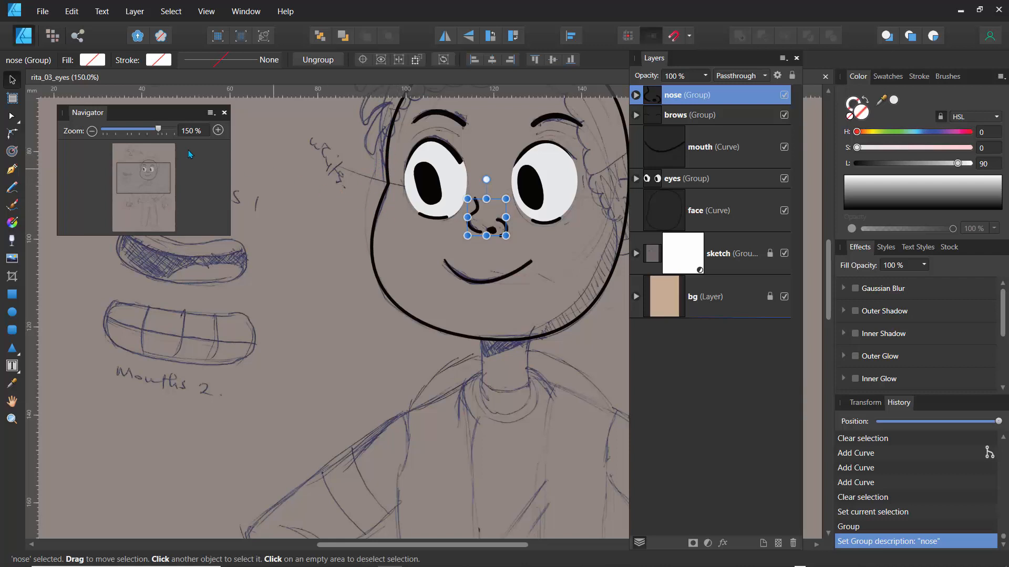
- Draw a closed three-node ear outline with the Pen tool over the sketched ear beside the face and remove its fill
left_click_drag(151, 182, 162, 180)
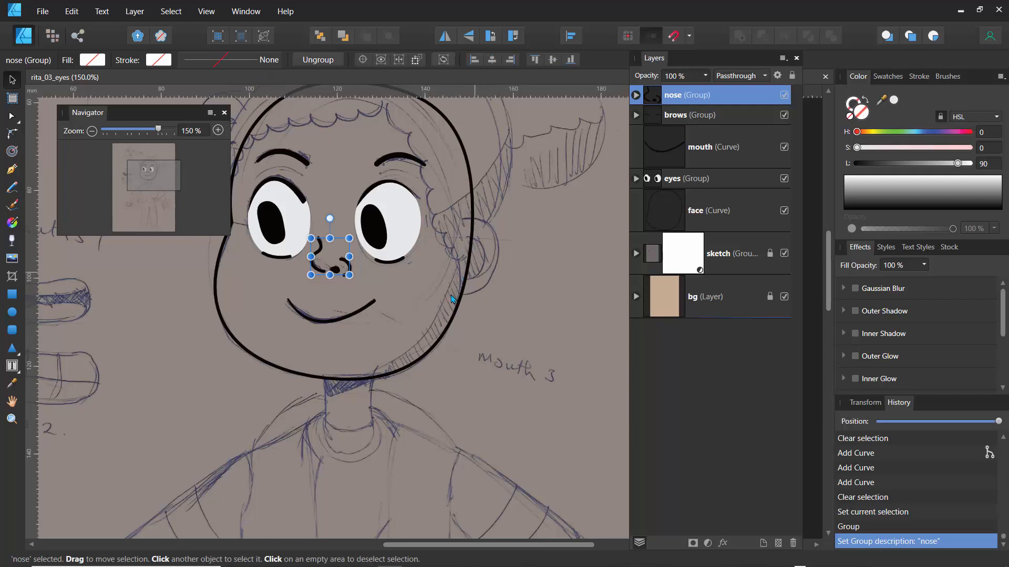
left_click(235, 386)
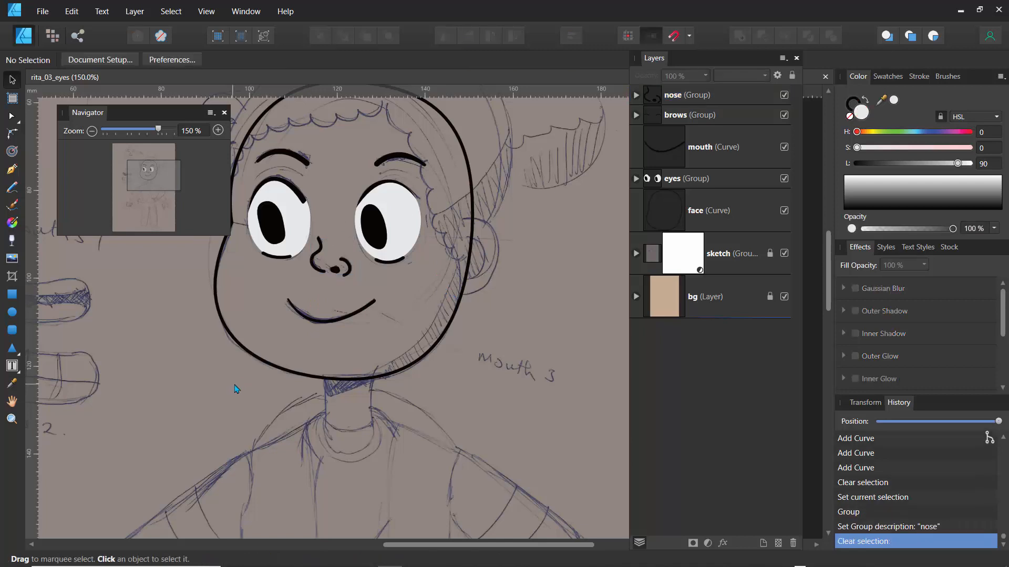
key("p")
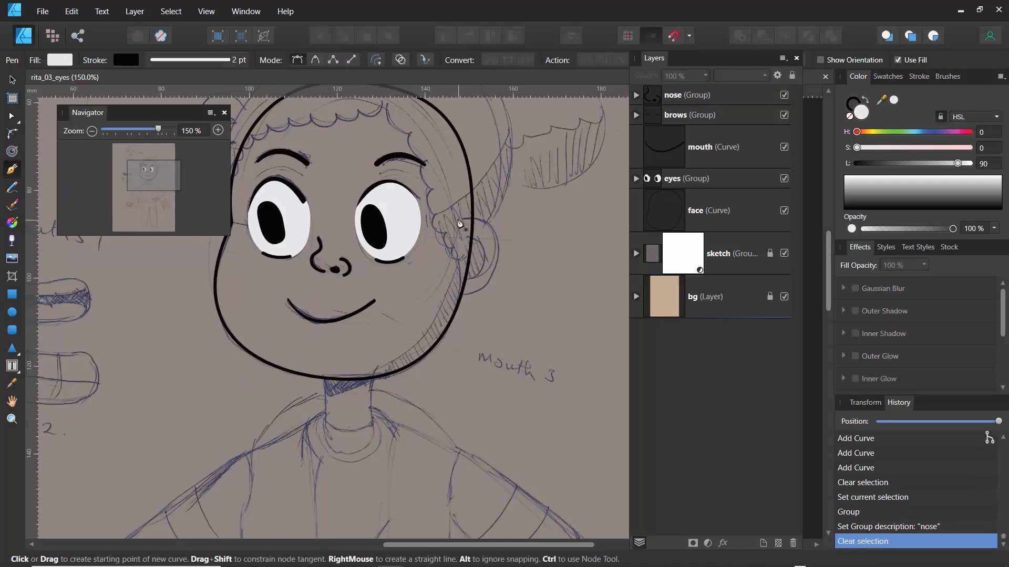
left_click(460, 219)
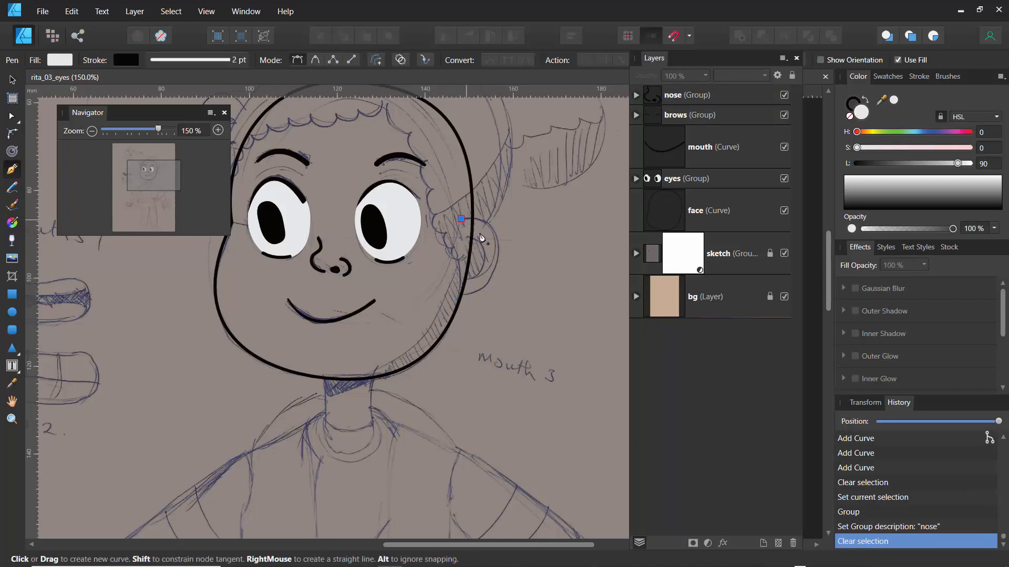
left_click(488, 284)
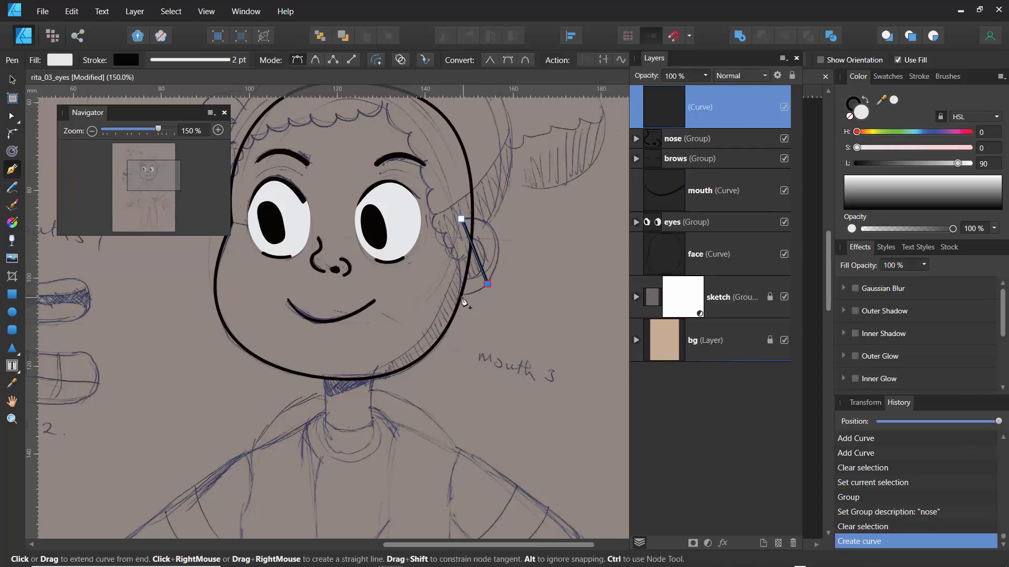
left_click(460, 294)
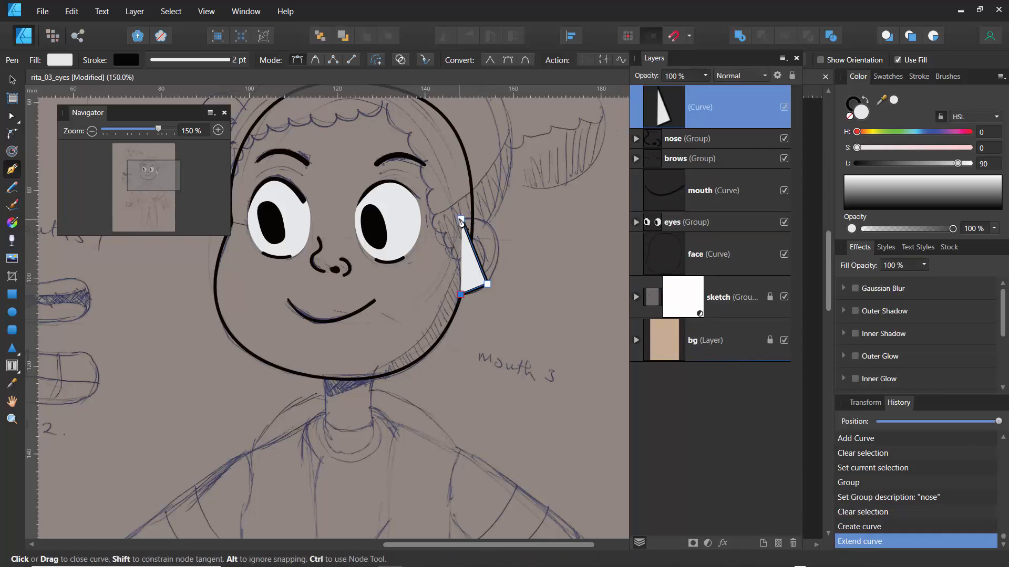
left_click(461, 218)
left_click(55, 63)
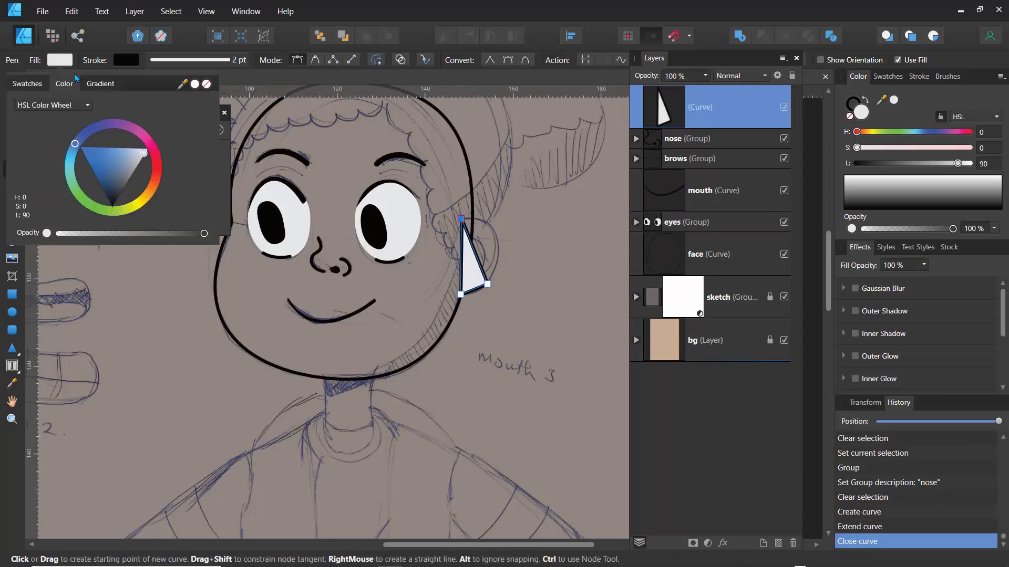
left_click(206, 84)
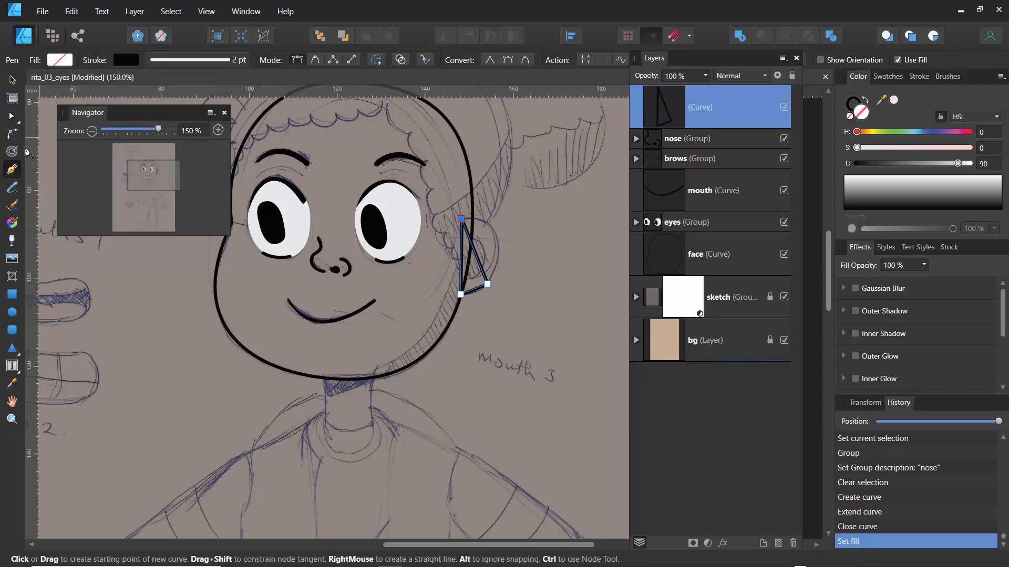
- Bend the ear outline's long outer segment and short lower segment into curves that follow the sketched ear
left_click(12, 116)
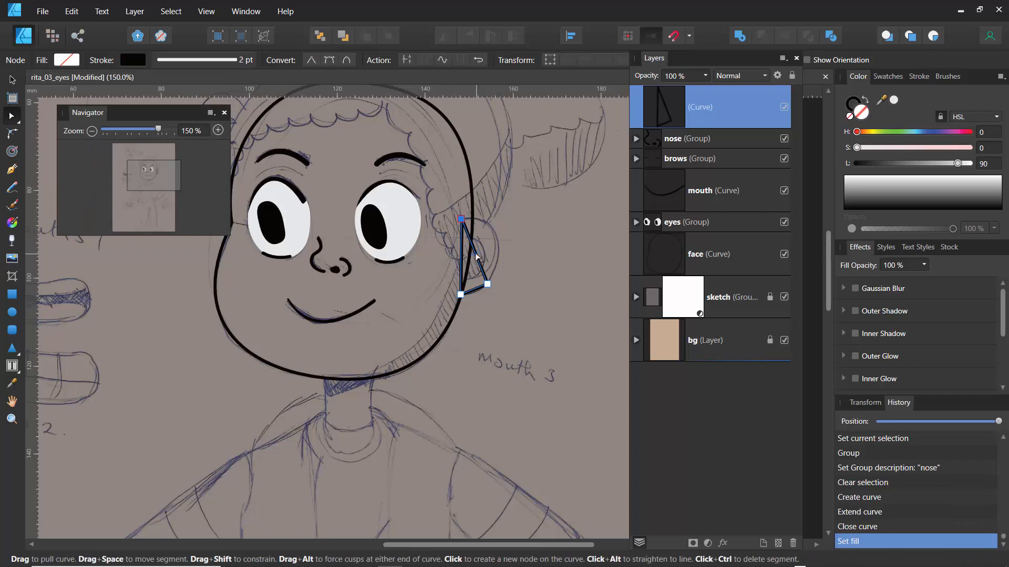
left_click_drag(478, 254, 495, 239)
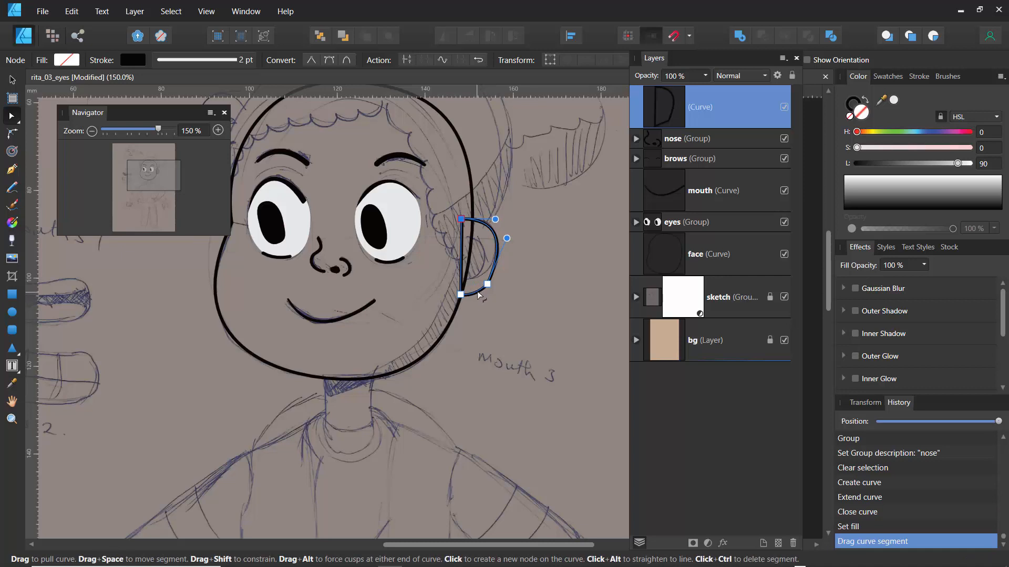
left_click_drag(479, 296, 481, 298)
left_click(489, 308)
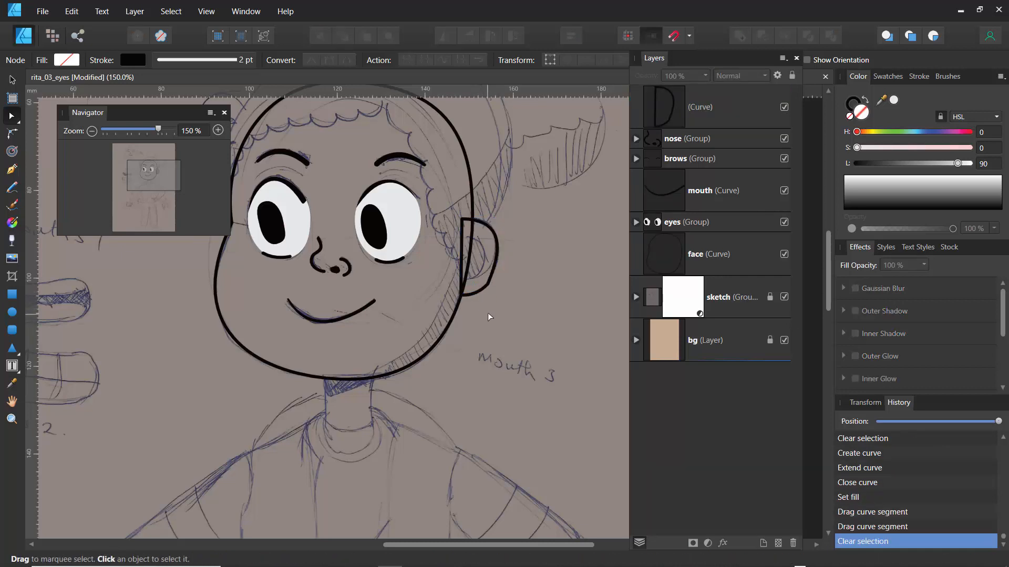
- Convert the ear outline's lower outer node to smooth, adjust its handle and slightly bow the inner edge
left_click(488, 285)
left_click(487, 284)
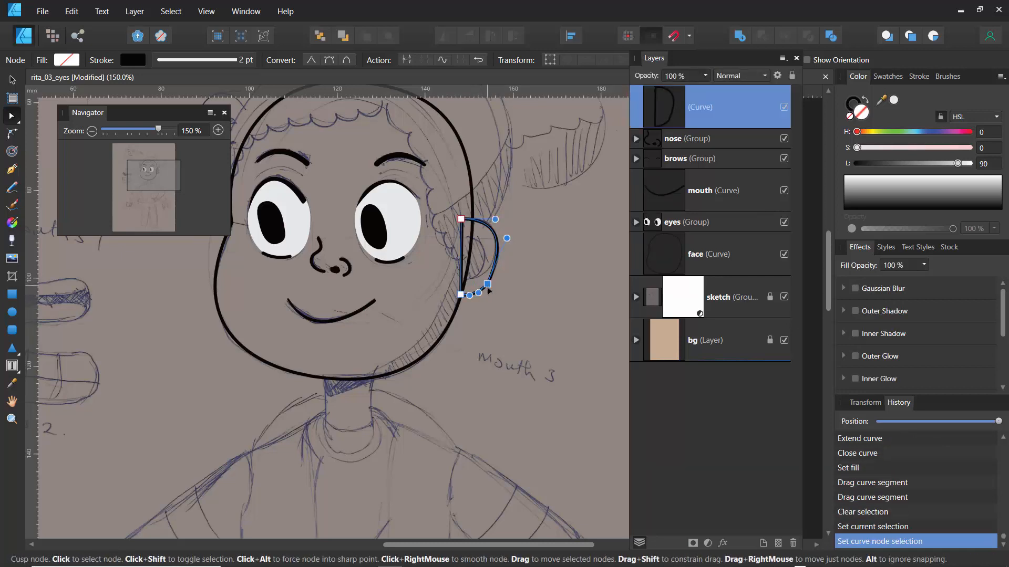
left_click(329, 60)
left_click_drag(488, 272, 511, 238)
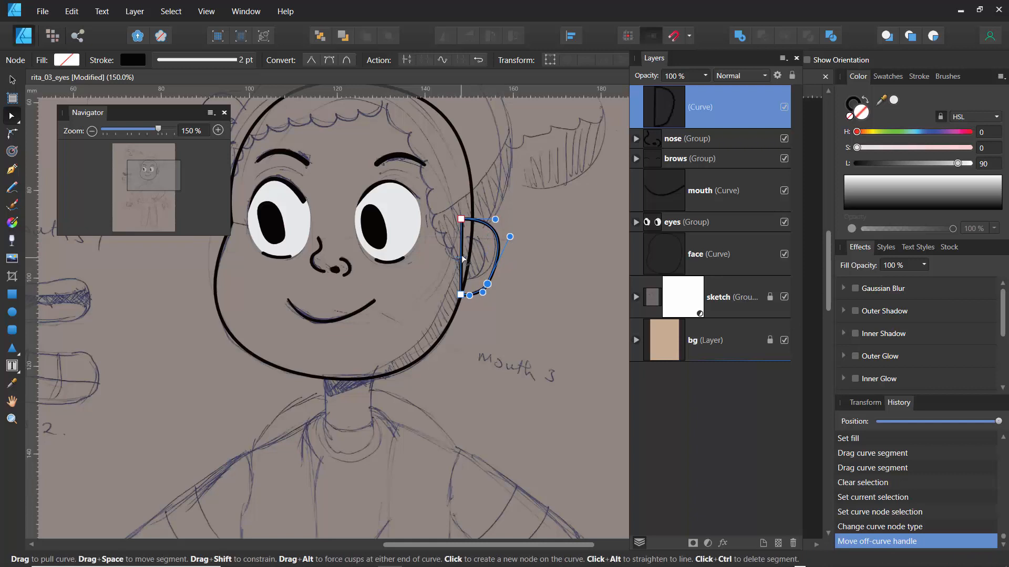
left_click_drag(461, 257, 455, 260)
left_click_drag(465, 260, 464, 261)
left_click(470, 324)
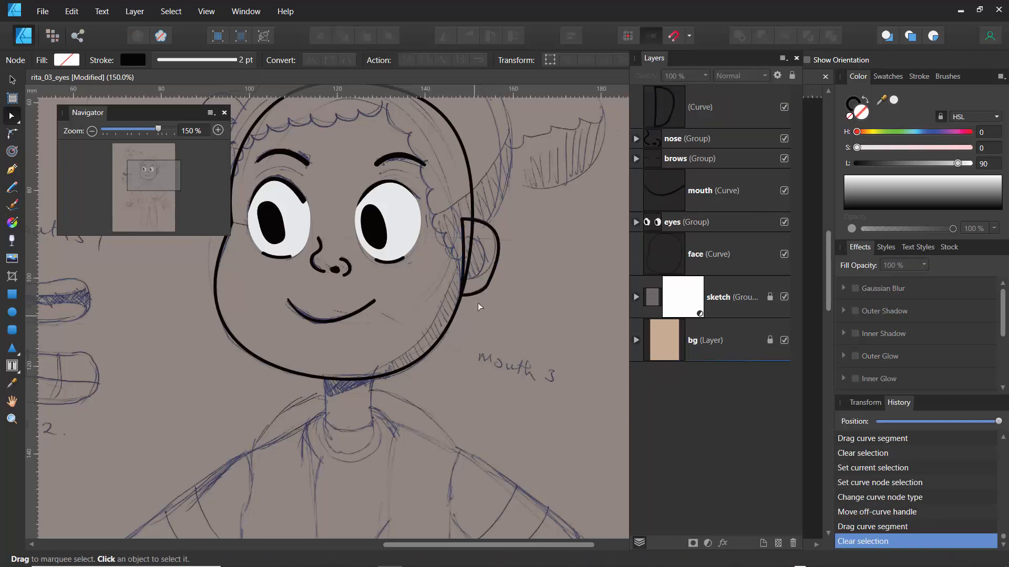
left_click(482, 291)
left_click(485, 307)
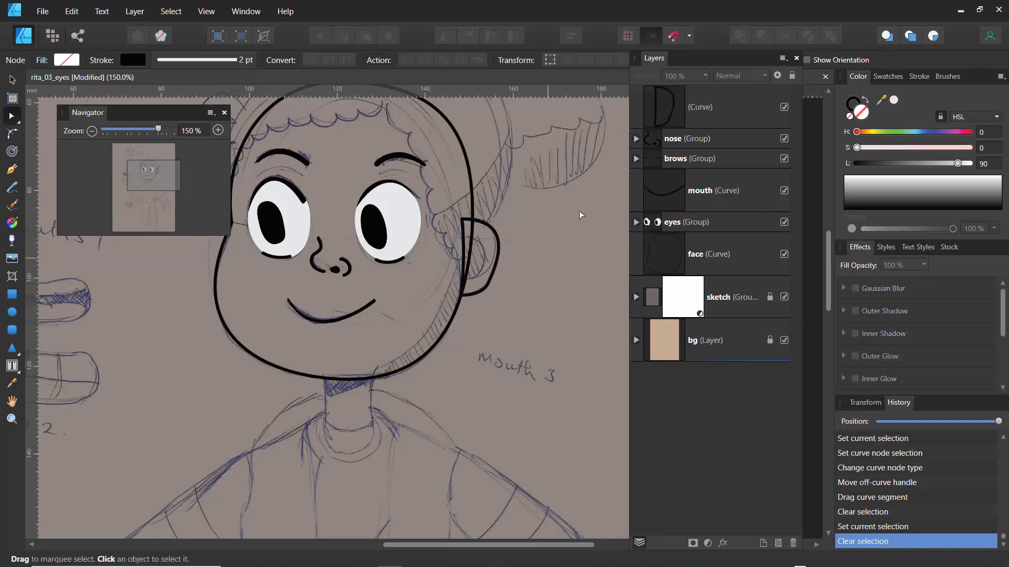
left_click(783, 108)
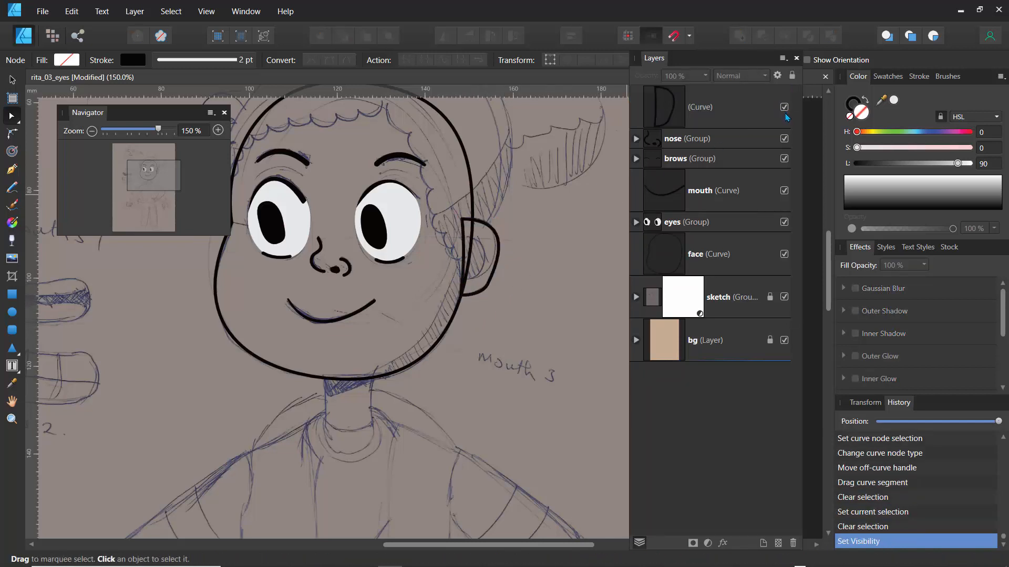
- Draw a two-node inner ear line with the Pen tool and bend it into an arc inside the ear outline
left_click(497, 240)
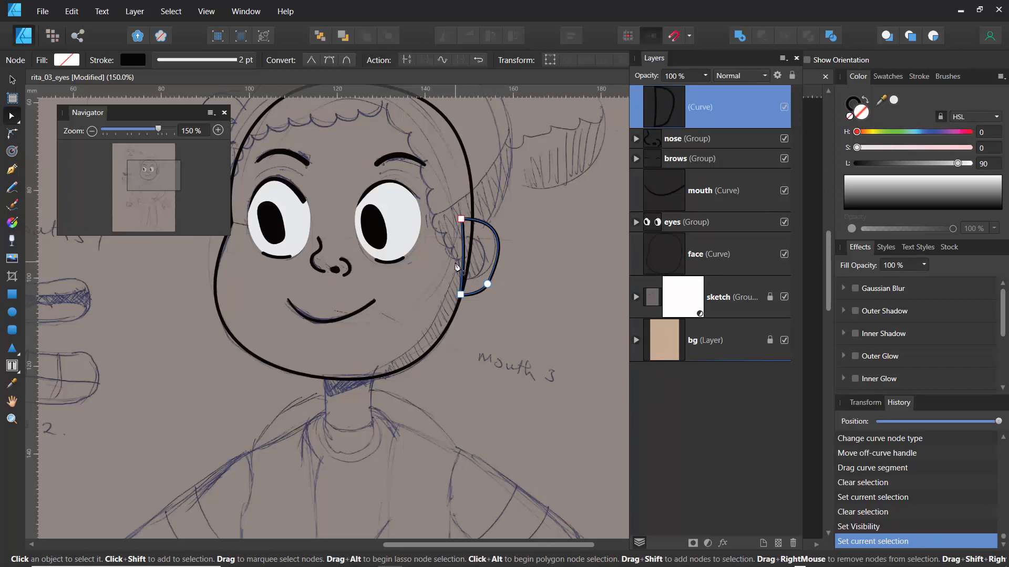
key("p")
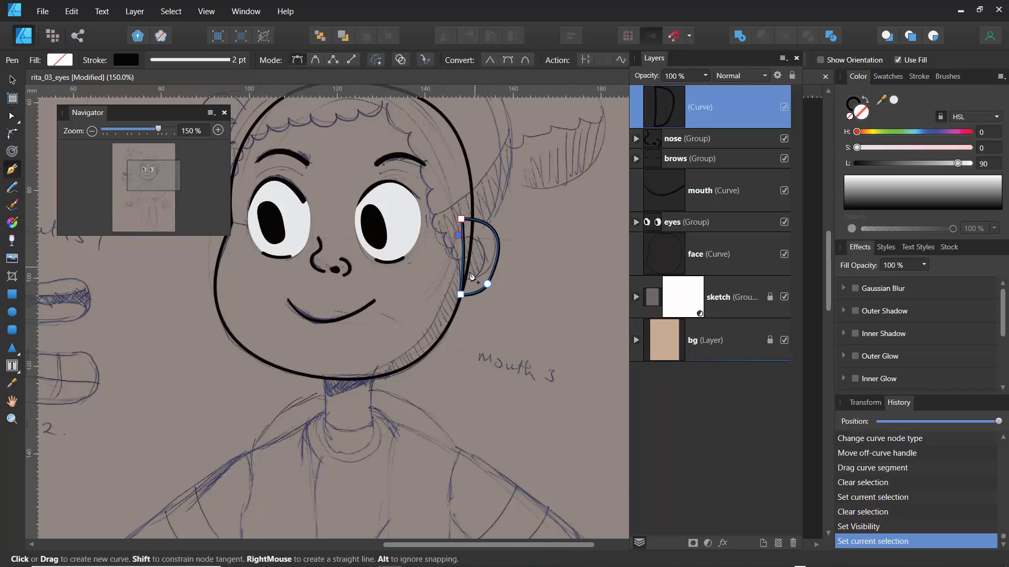
left_click(458, 277)
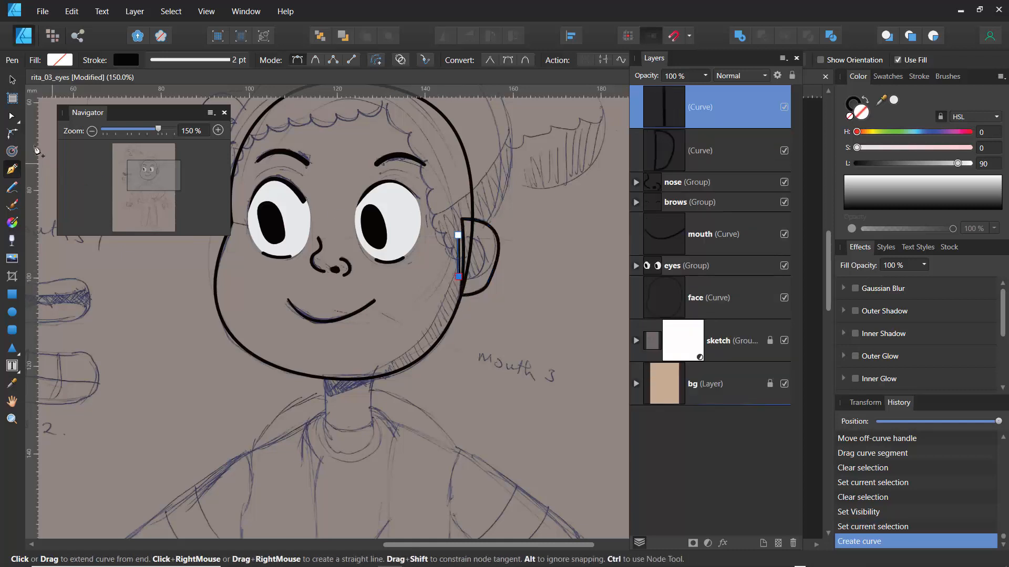
left_click(12, 115)
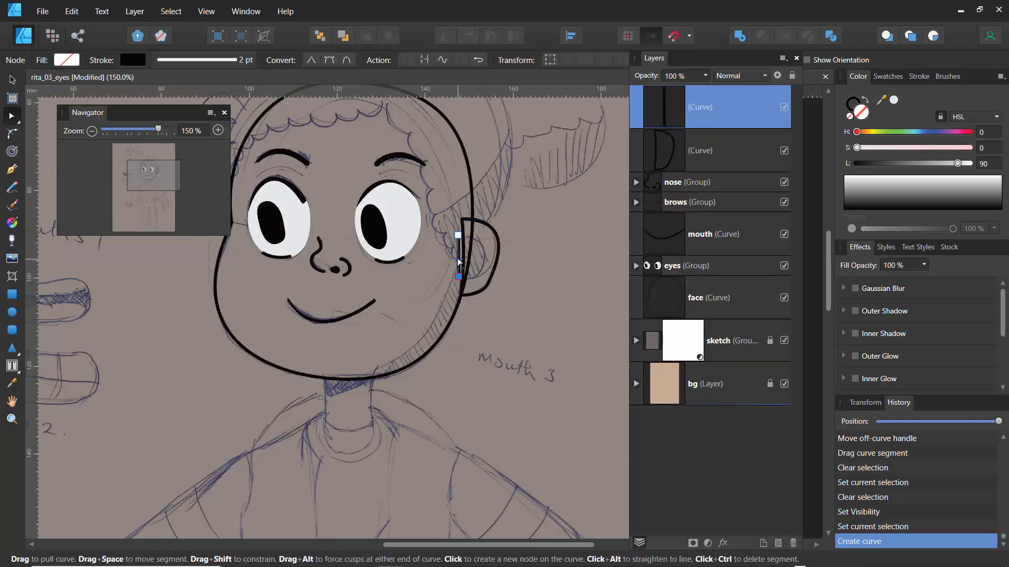
left_click_drag(457, 257, 460, 284)
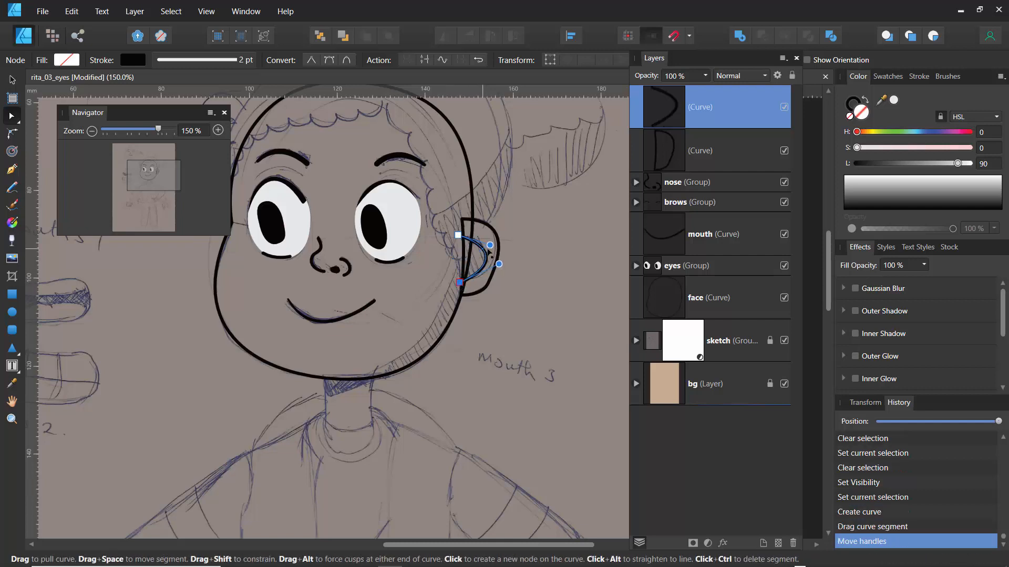
mouse_move(490, 245)
left_mouse_down()
mouse_move(497, 269)
mouse_move(486, 280)
mouse_move(496, 273)
mouse_move(488, 234)
left_mouse_up()
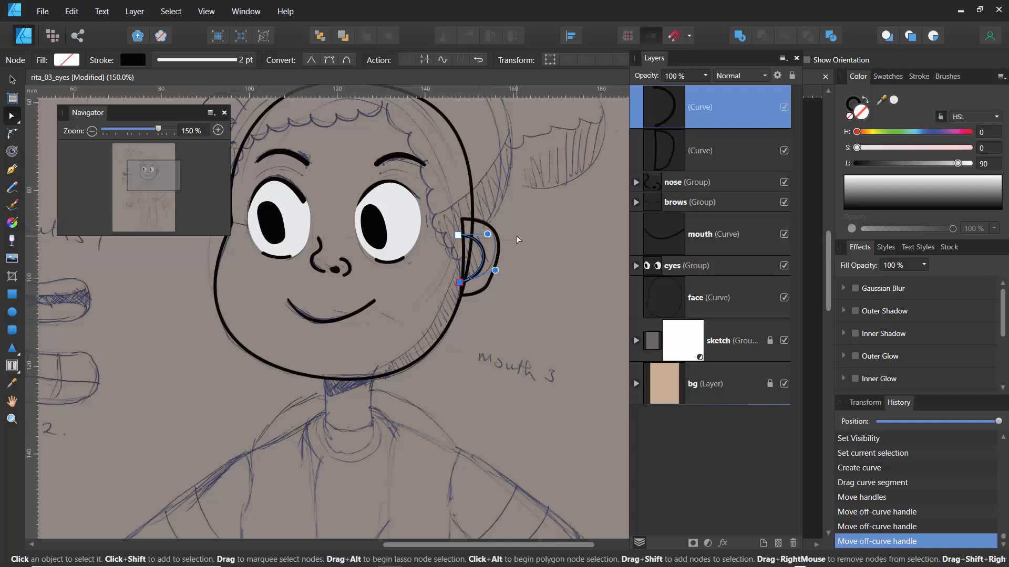
- Group the ear outline and the inner ear curve and name the group "ear"
left_click(662, 155, "shift")
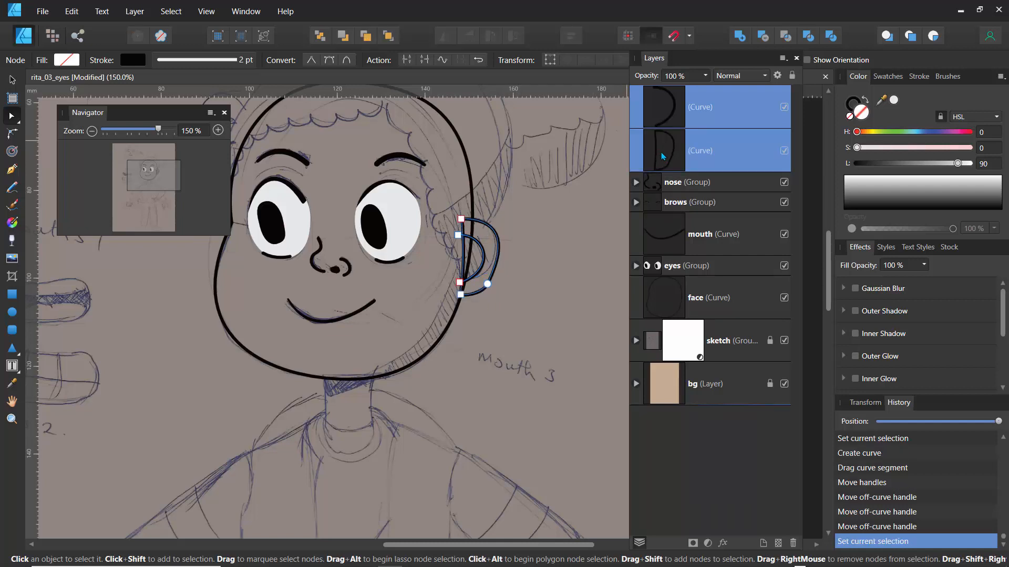
key("ctrl+g")
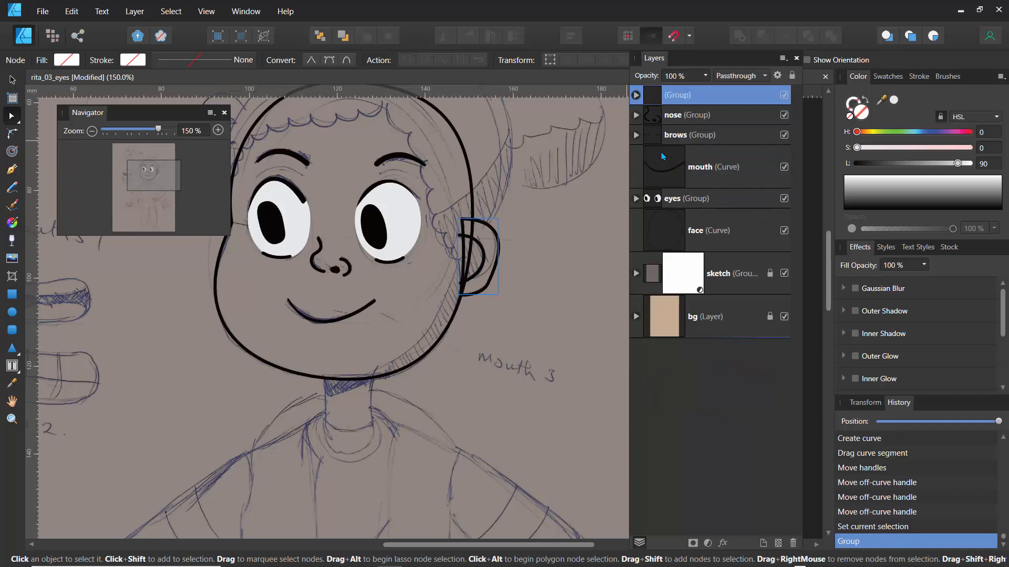
double_click(676, 98)
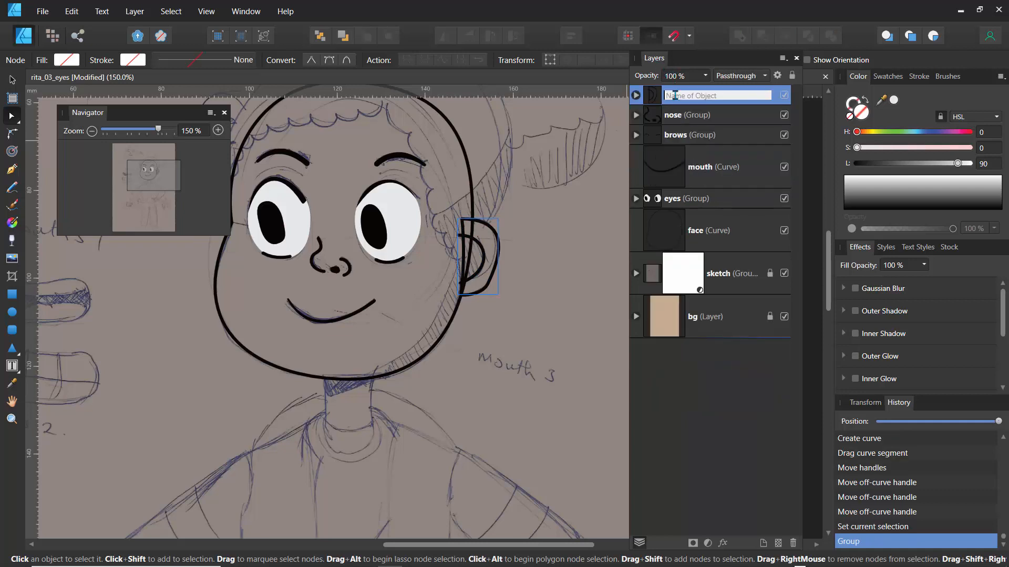
type("ear")
key("Return")
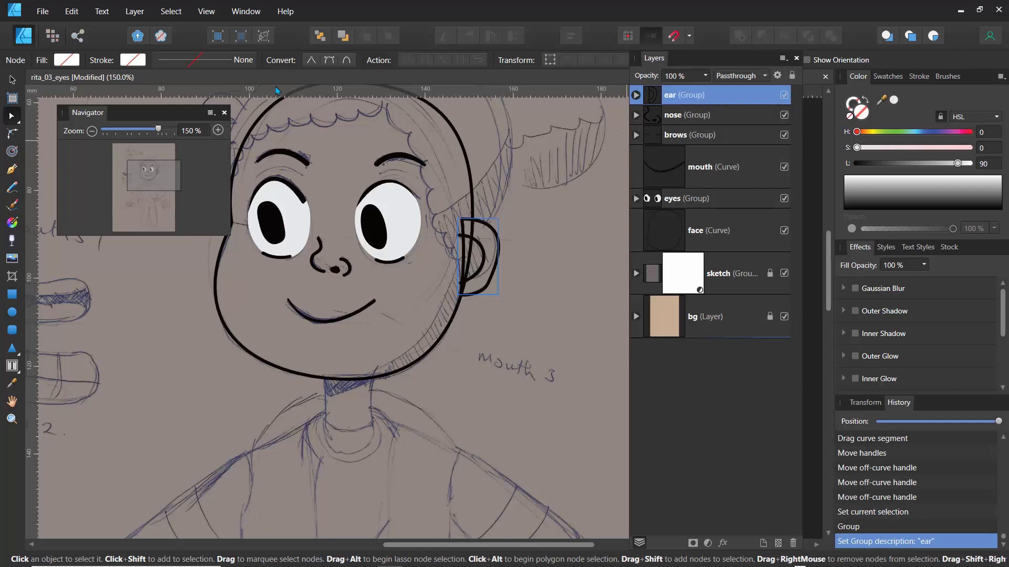
- Move the Navigator off the side of the head and rename the ear group as "ear_r"
mouse_move(184, 113)
left_mouse_down()
mouse_move(168, 270)
mouse_move(186, 295)
left_mouse_up()
double_click(681, 100)
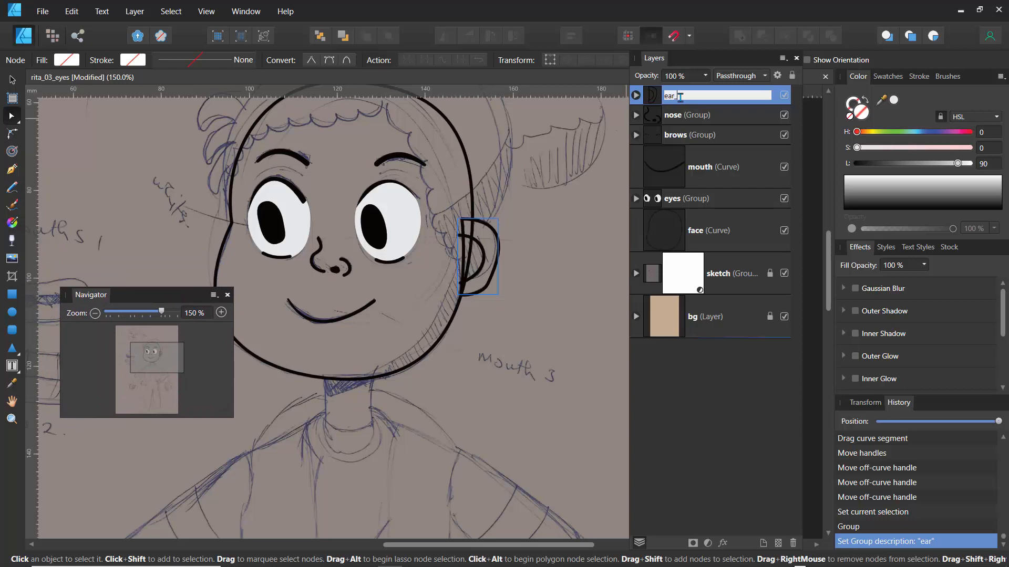
key("Return")
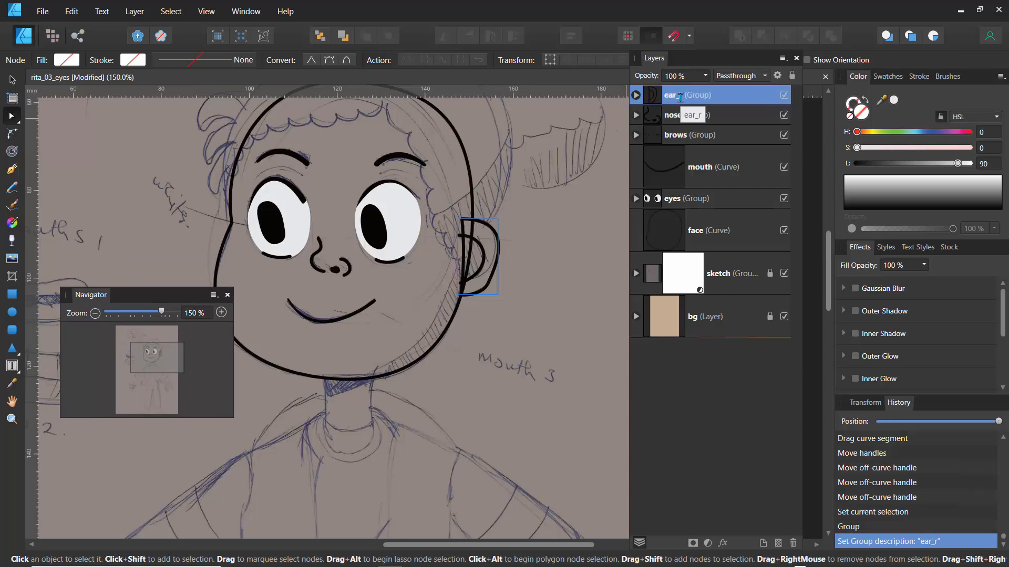
- Duplicate the ear_r group and rename the lower of the two copies as "ear_l"
key("ctrl+j")
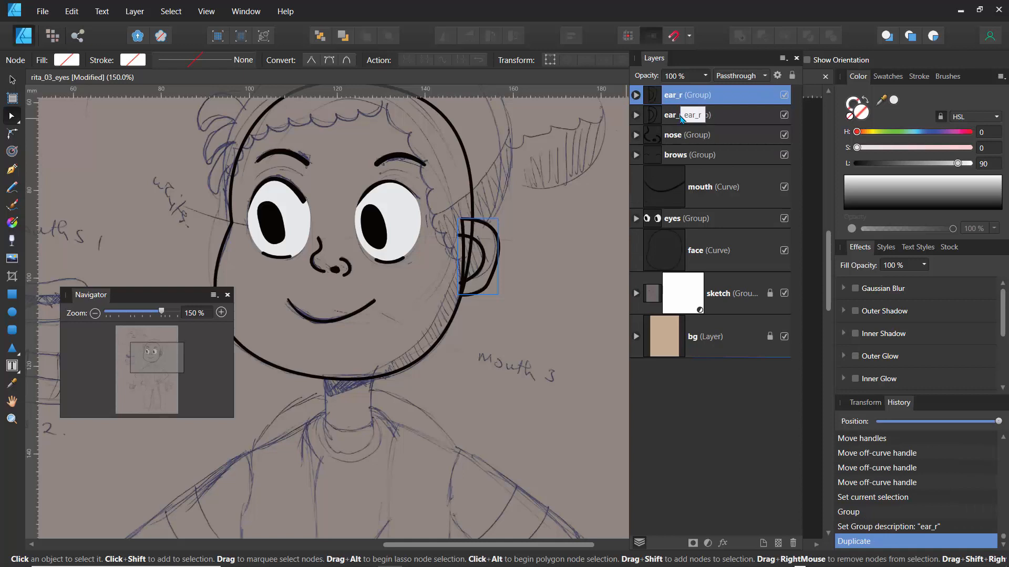
double_click(683, 116)
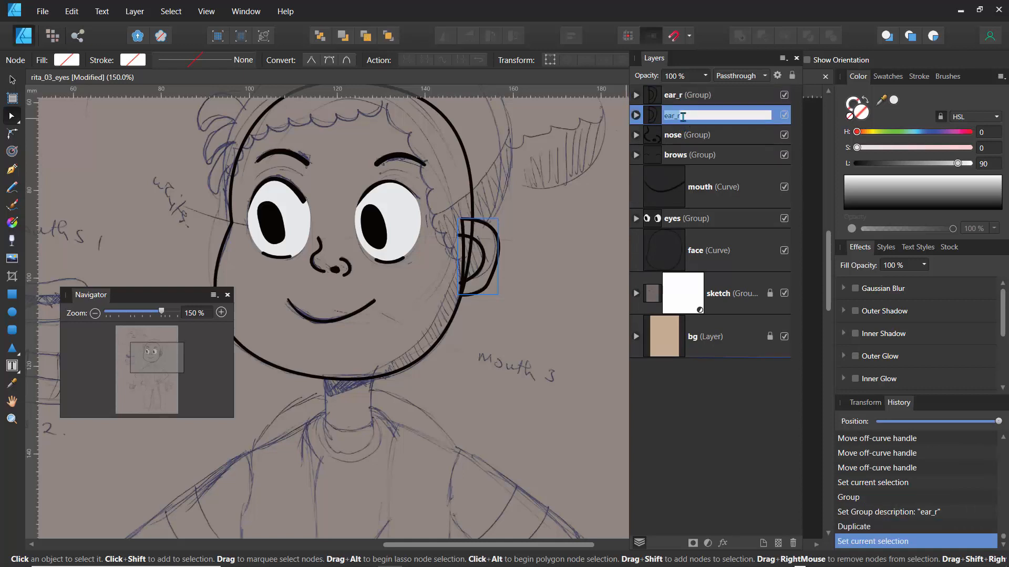
left_click(683, 116)
type("l")
key("Return")
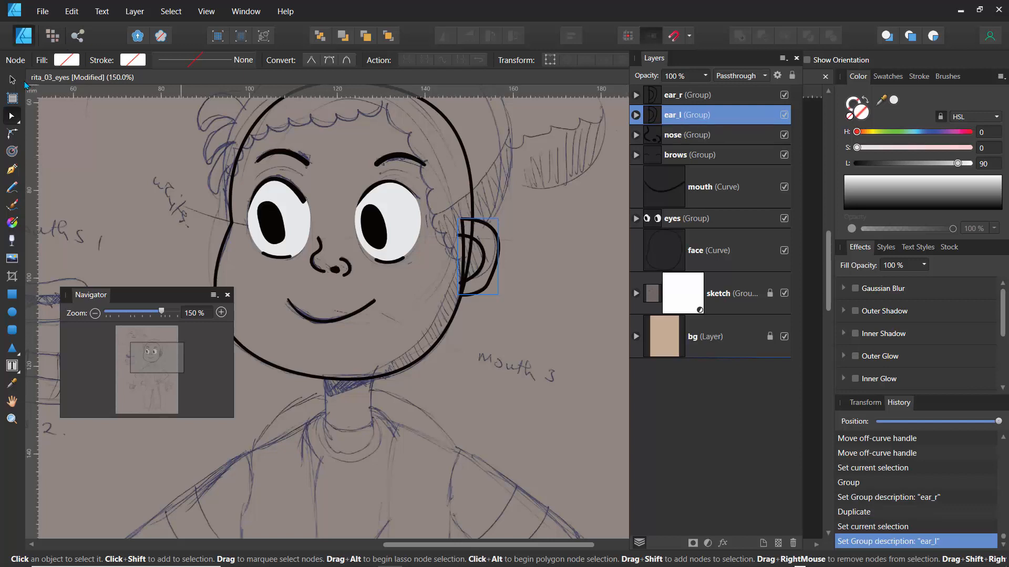
- Flip the ear_l group horizontally and move it to the opposite side of the face beside the other eye
key("v")
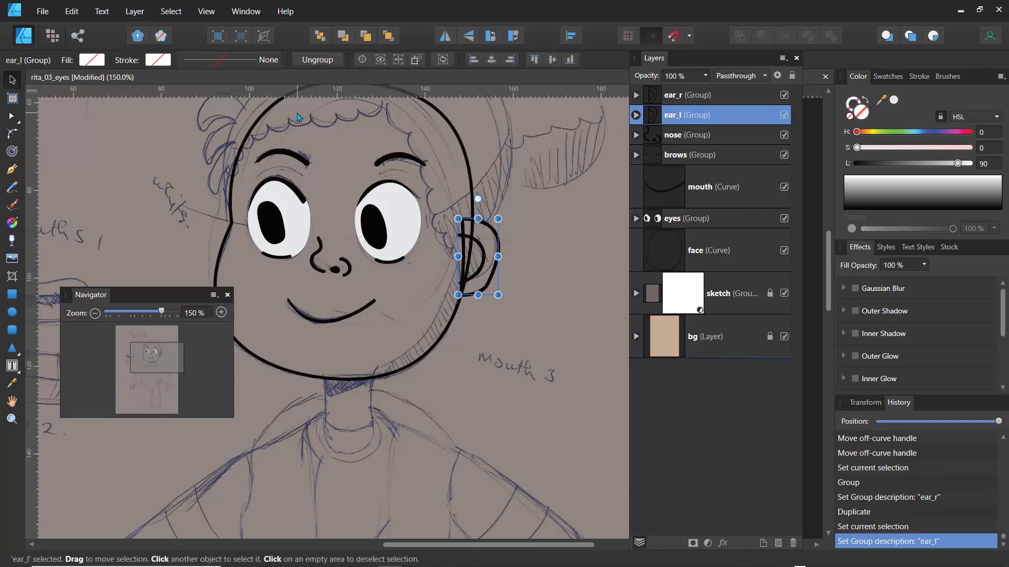
left_click(445, 36)
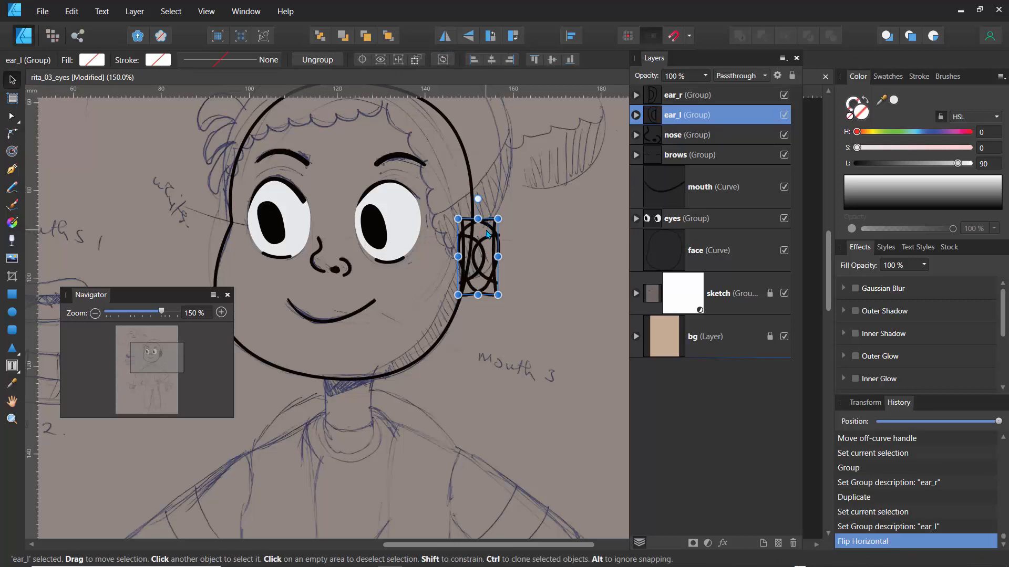
left_click_drag(488, 234, 223, 227)
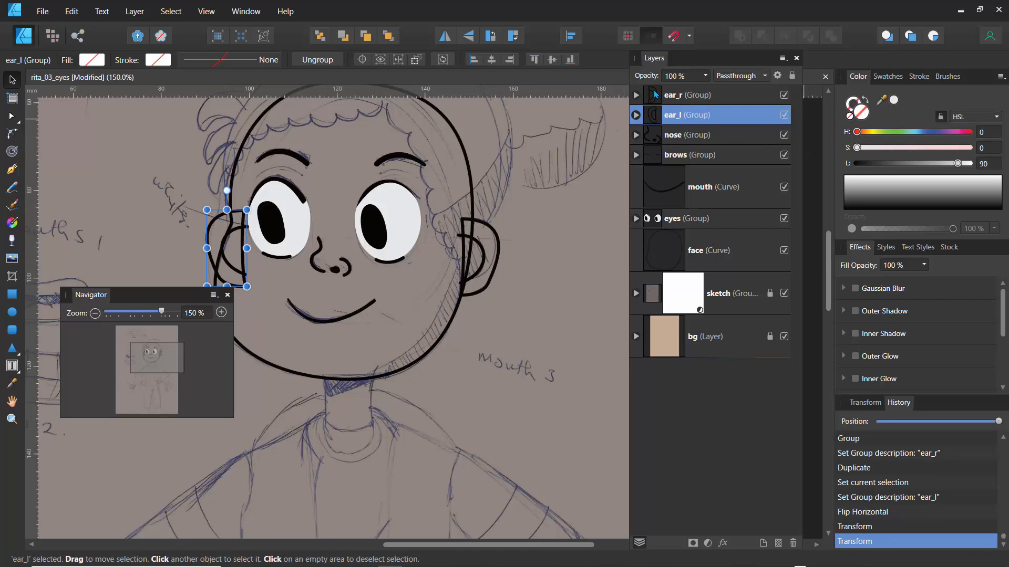
- Group the ear_r and ear_l groups together and name the new group "ear"
left_click(674, 96, "ctrl")
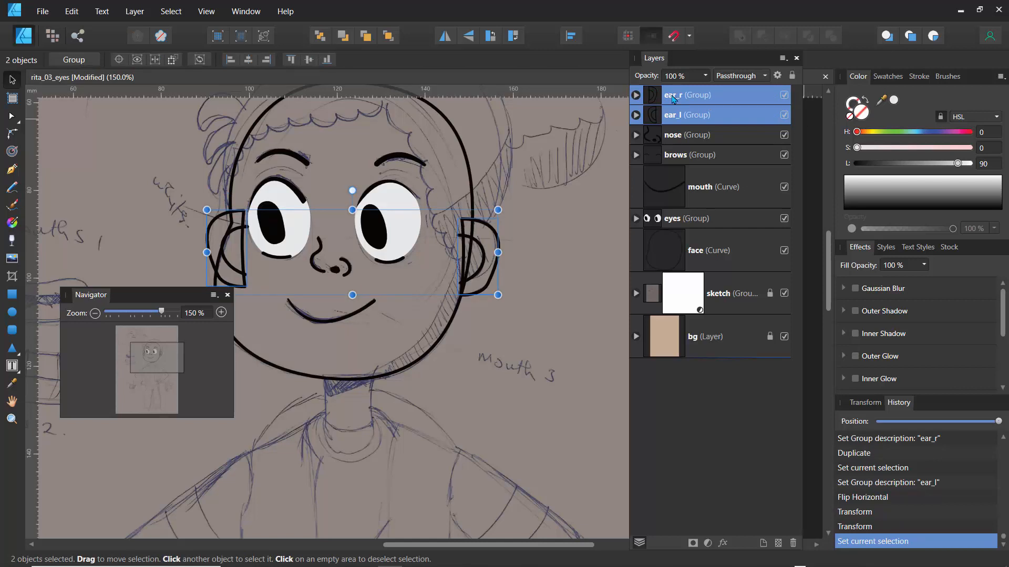
key("ctrl+g")
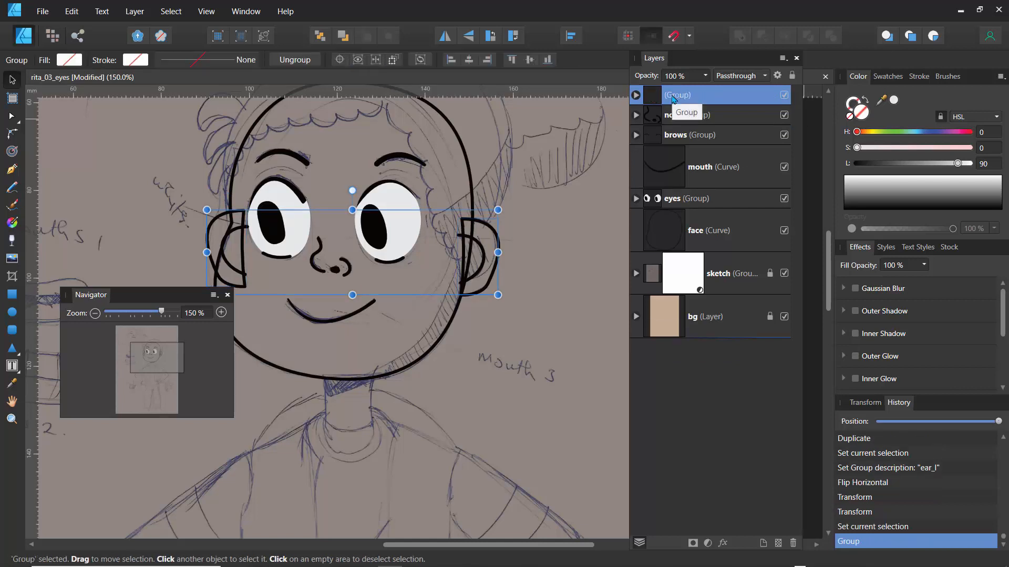
double_click(673, 95)
type("ea")
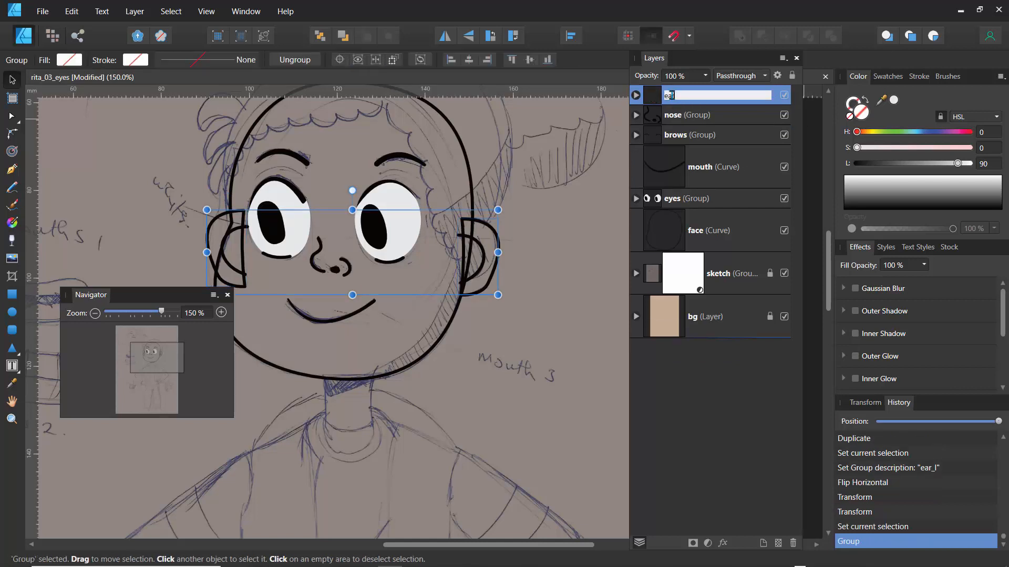
type("r")
key("Return")
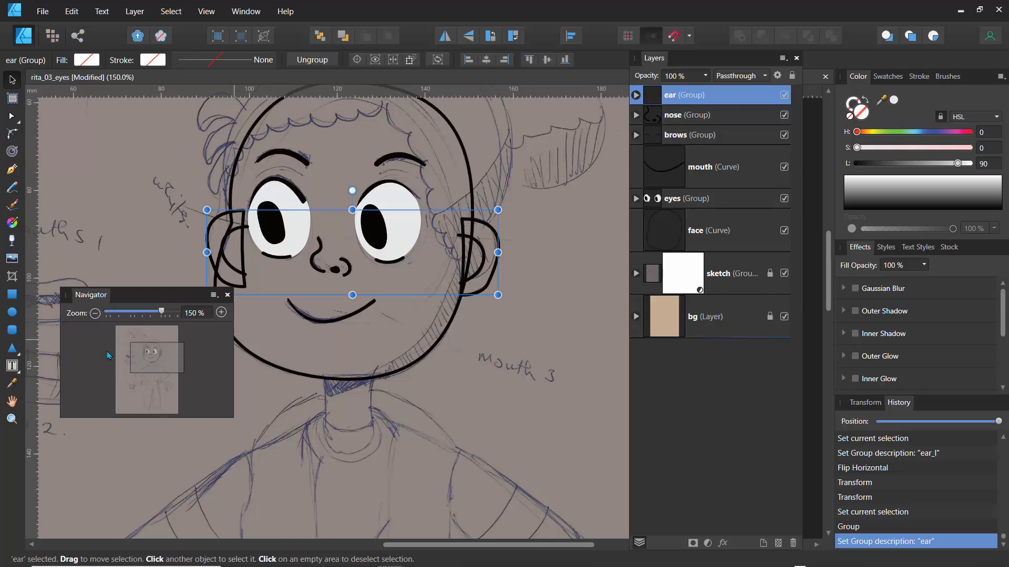
- Group the ear, nose, brows, mouth, eyes and face objects together and name the group "face"
left_click_drag(161, 313, 145, 313)
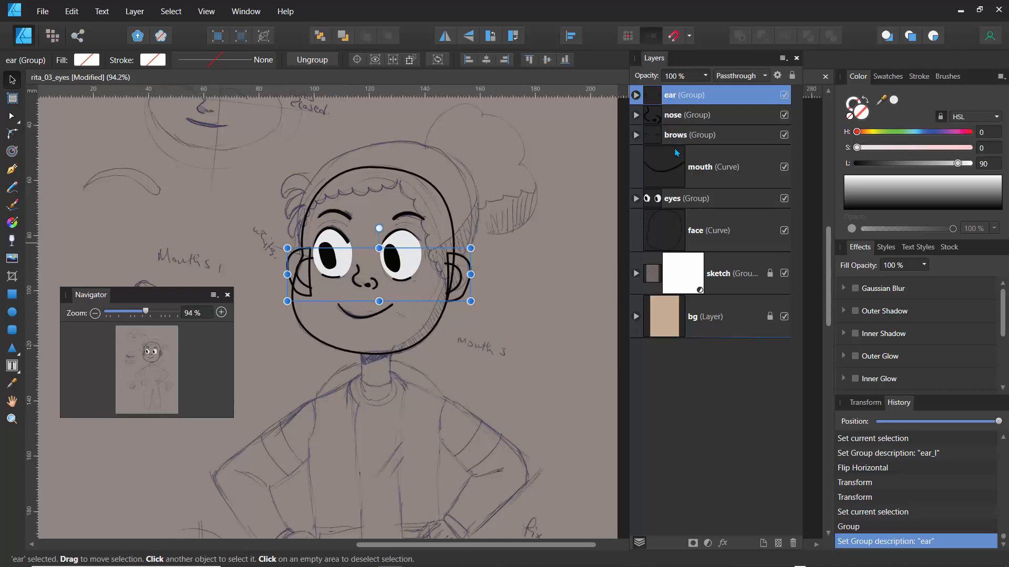
left_click(673, 242, "shift")
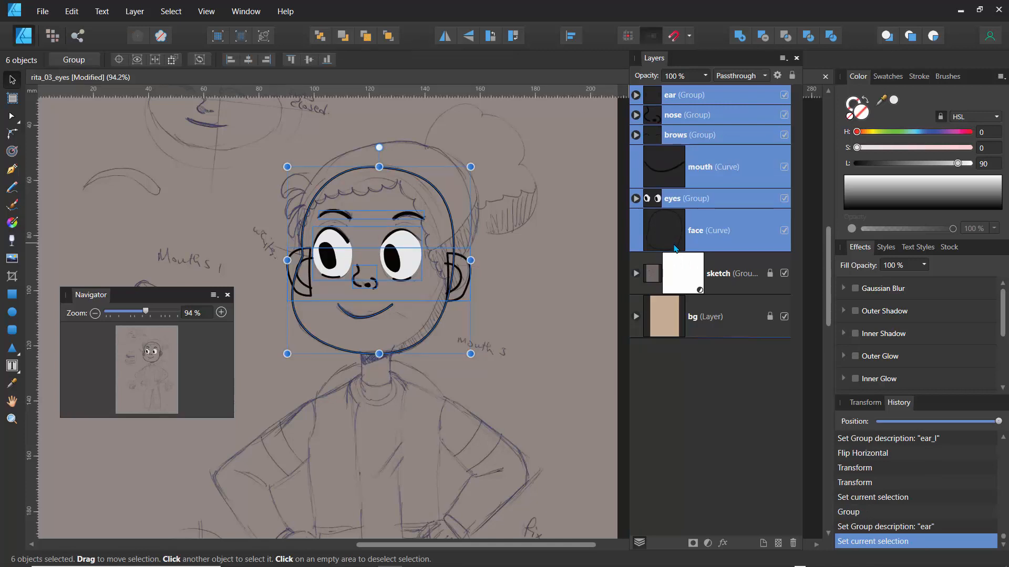
key("ctrl+g")
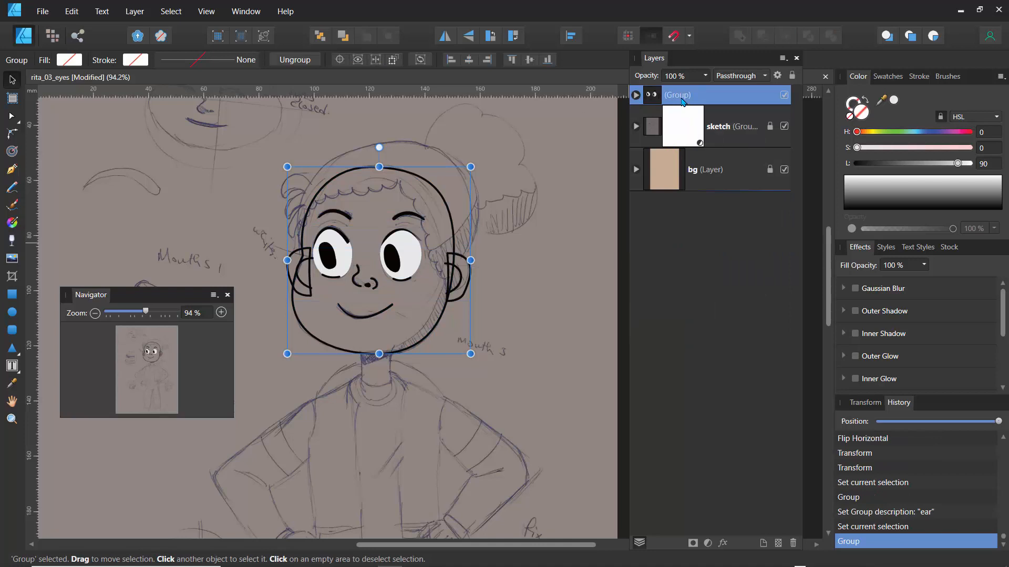
double_click(682, 98)
type("face")
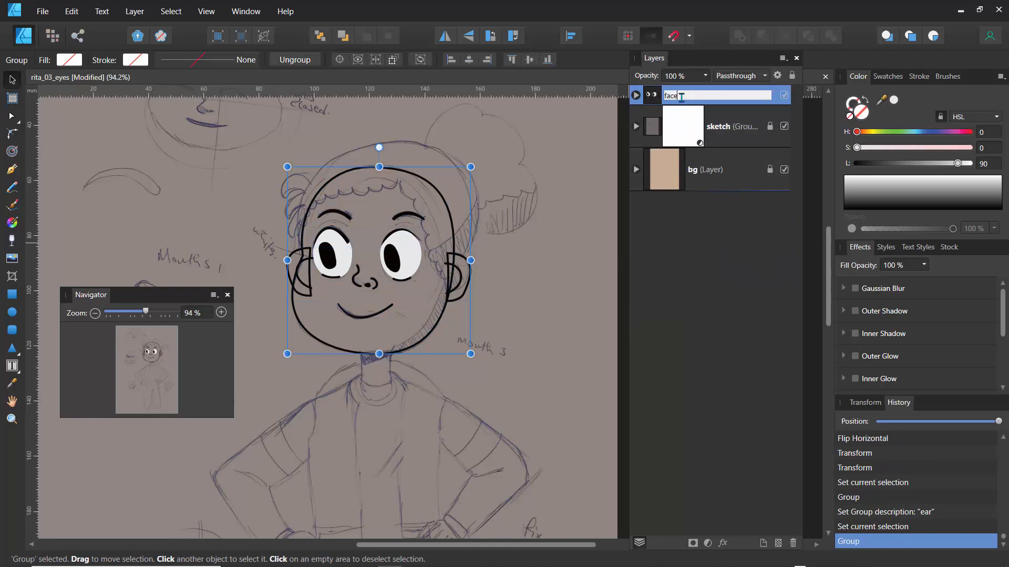
key("Return")
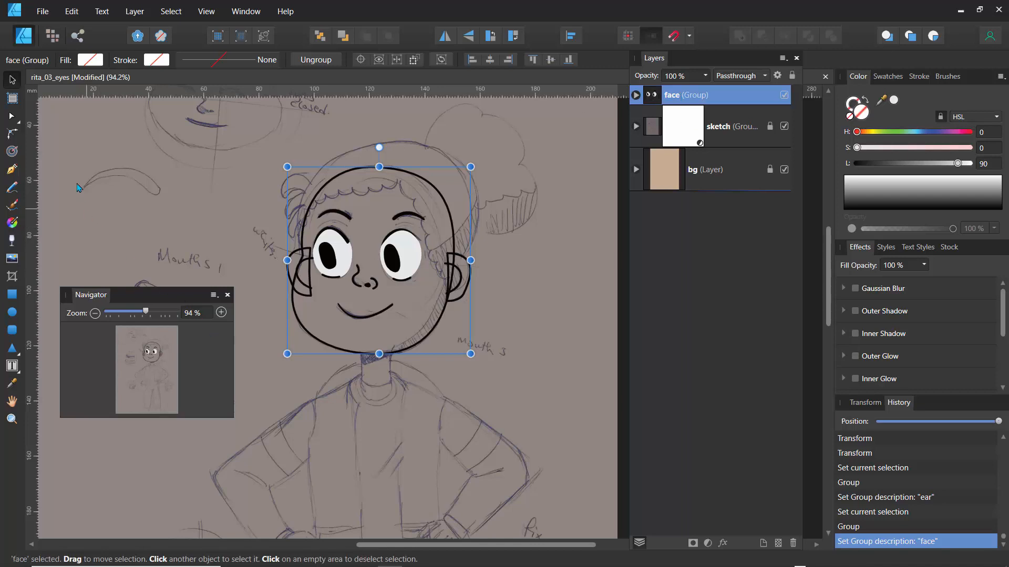
- Save the document as a new file named rita_04_face in the same folder
left_click(43, 12)
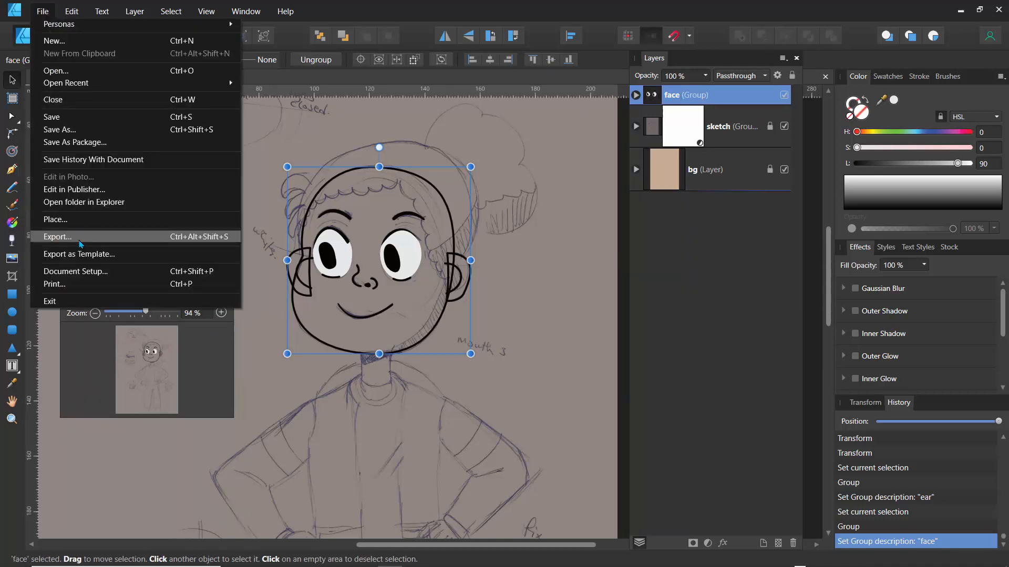
left_click(62, 131)
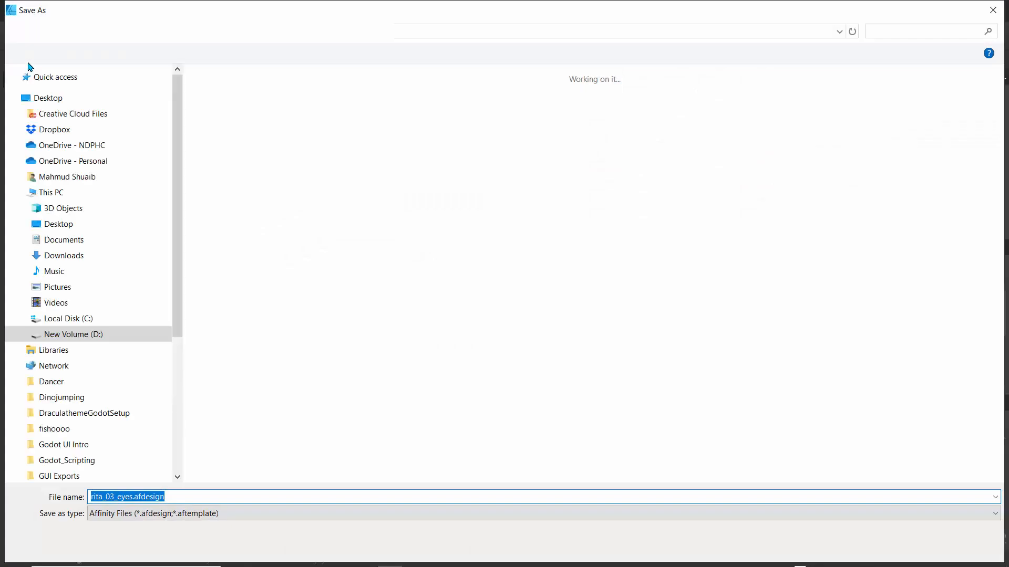
key("Home")
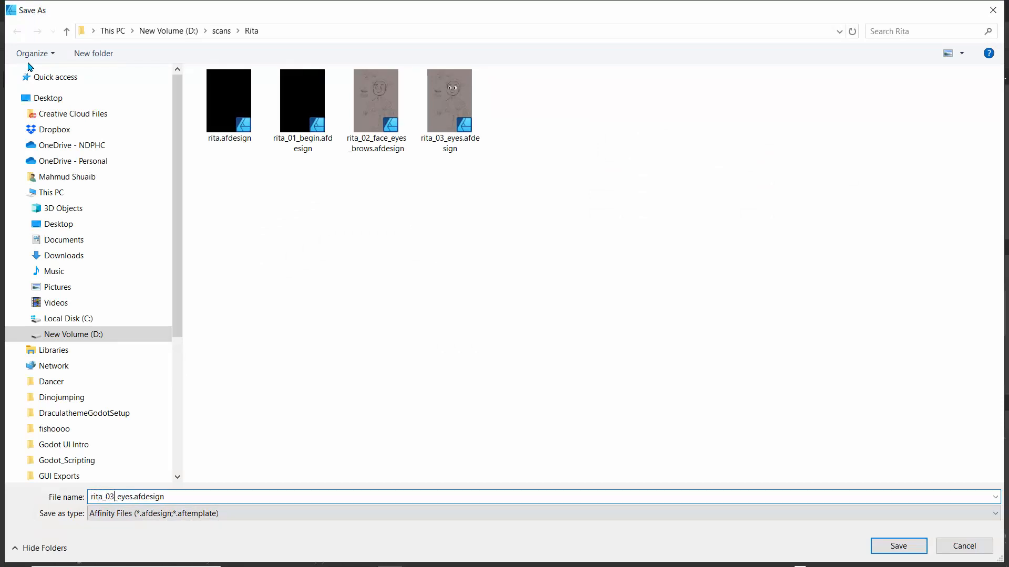
key("BackSpace")
type("4")
key("BackSpace")
key("BackSpace")
key("BackSpace")
key("BackSpace")
type("face")
key("Return")
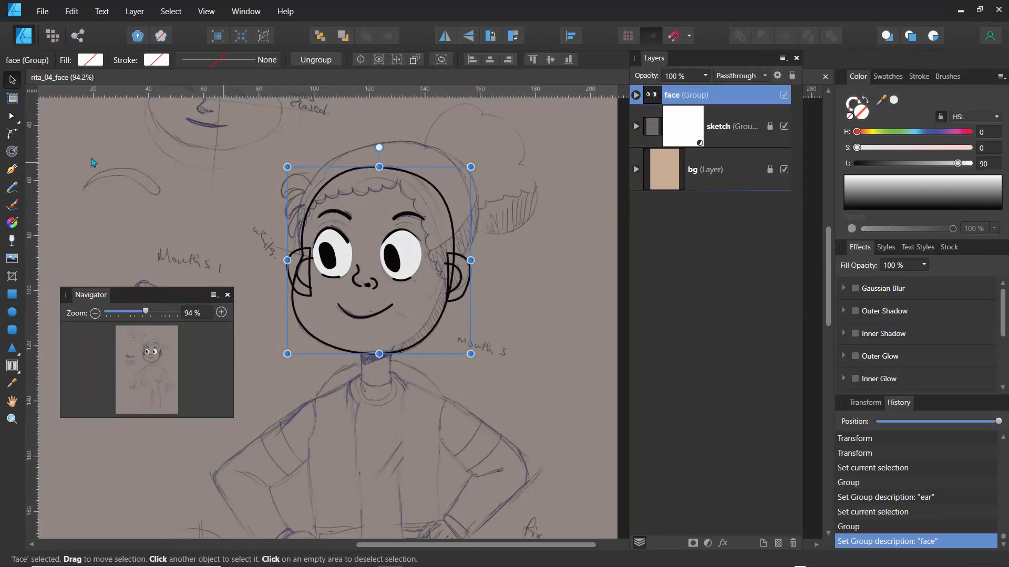
- Draw a closed five-point outline with straight segments around the sketched hair puff using the Pen tool
left_click(11, 172)
left_click_drag(828, 281, 841, 258)
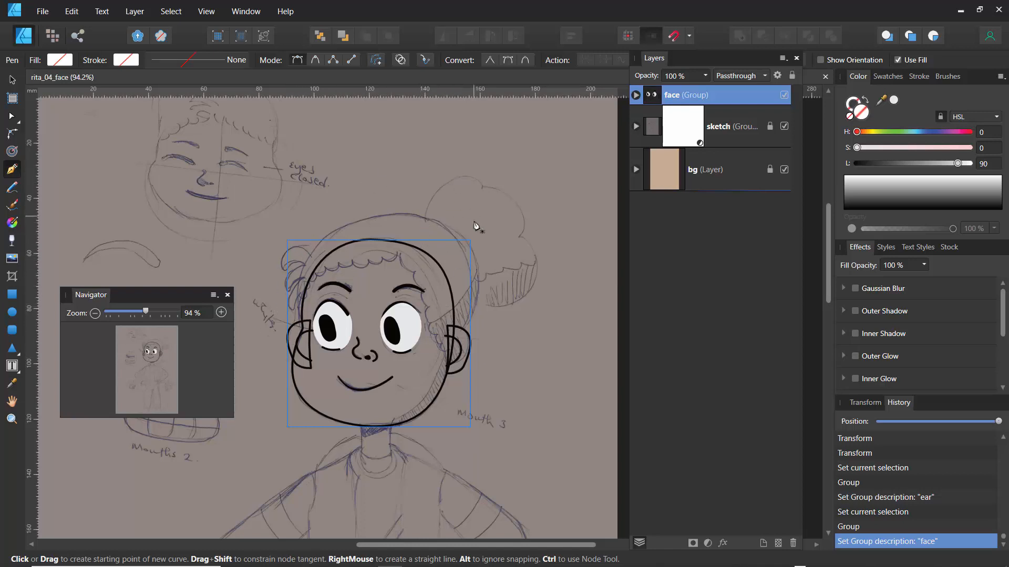
left_click(424, 219)
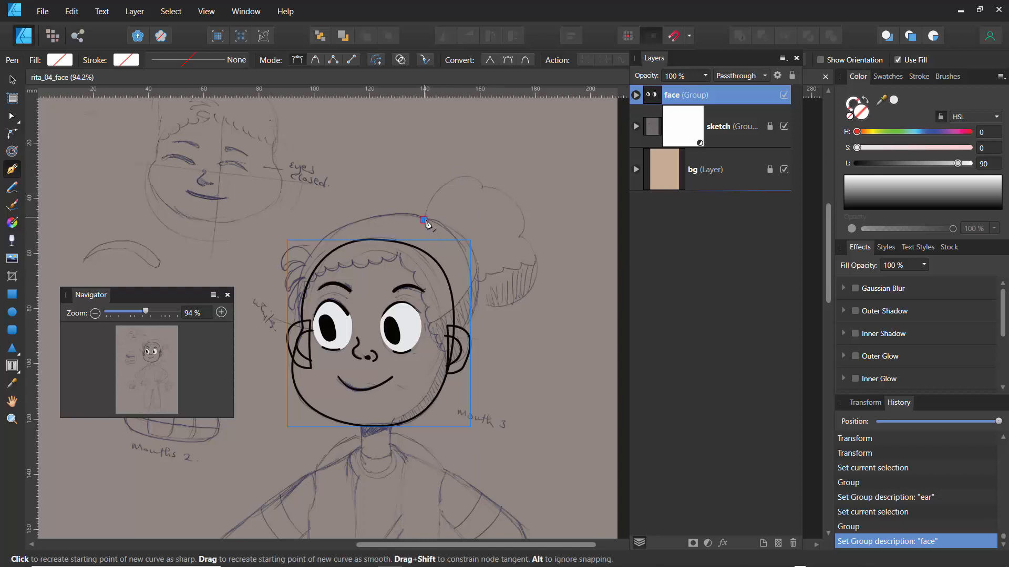
left_click(467, 168)
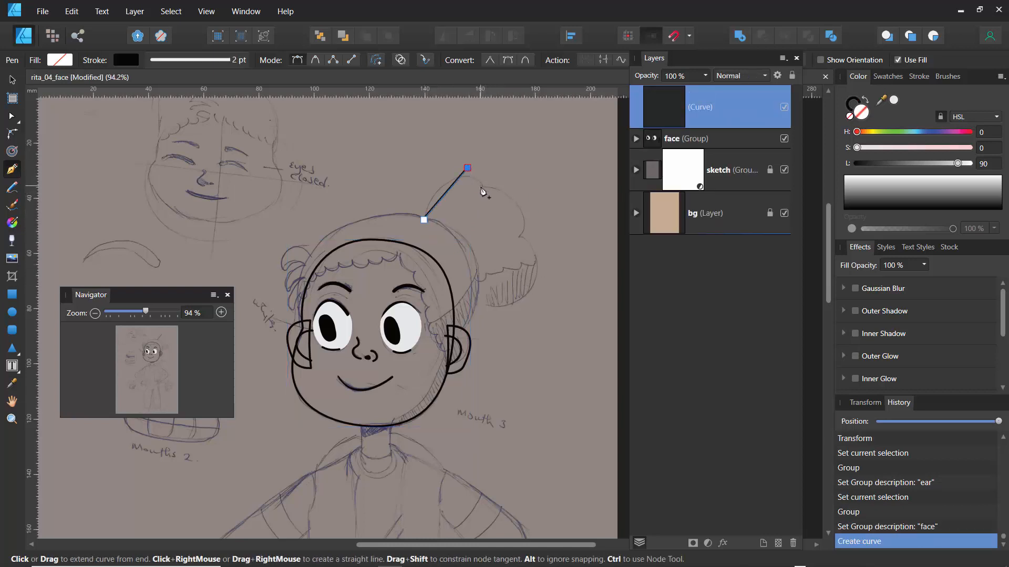
left_click(480, 185)
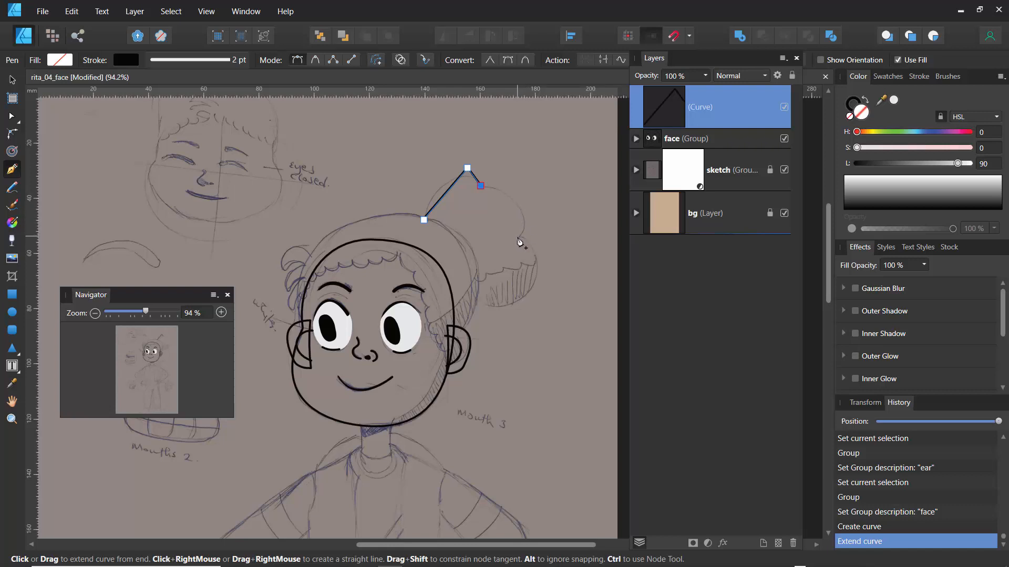
left_click(517, 236)
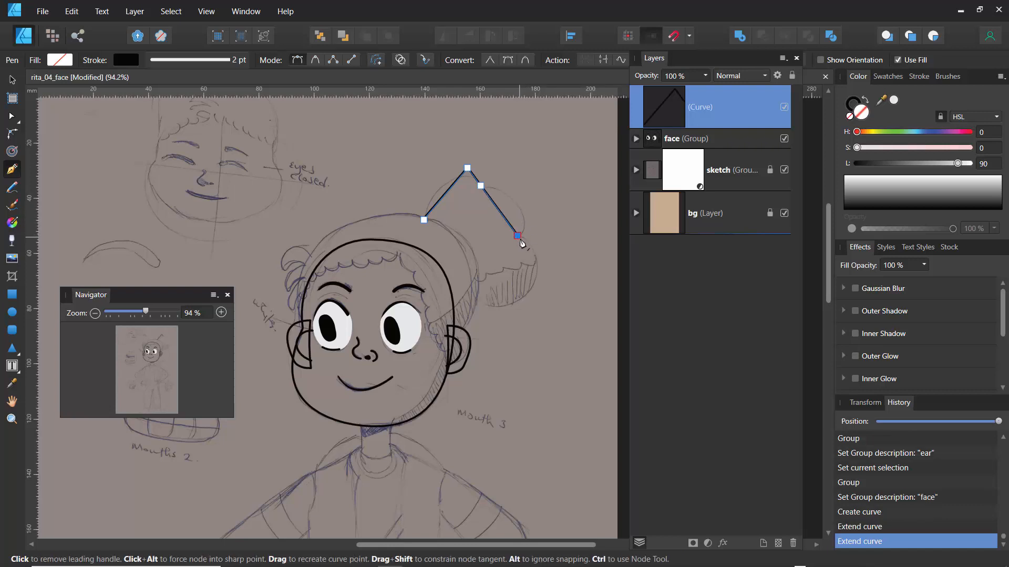
left_click(467, 302)
left_click(423, 219)
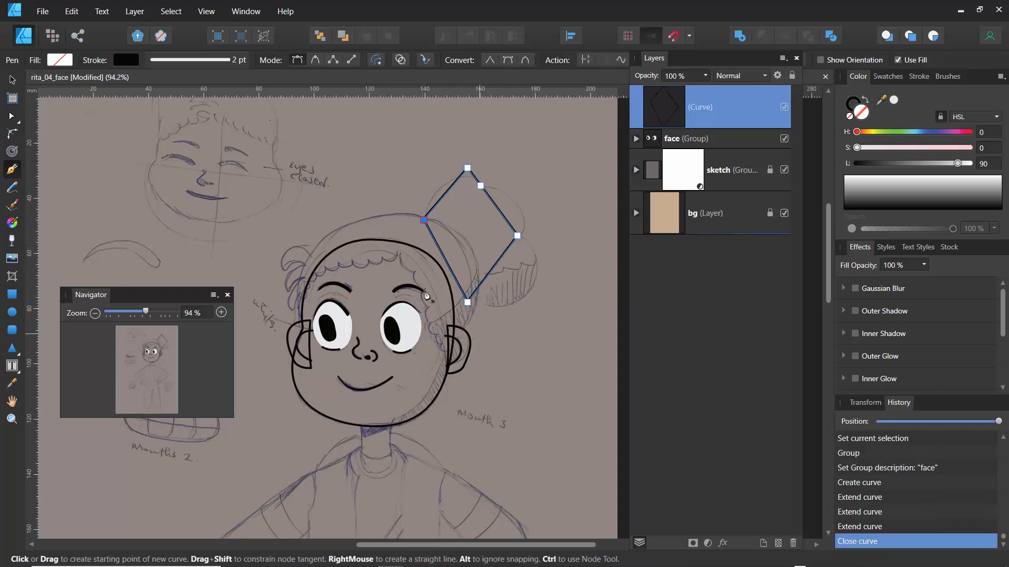
- Bend the straight segments of the hair puff outline with the Node tool to follow the sketched rounded lobes
left_click(12, 116)
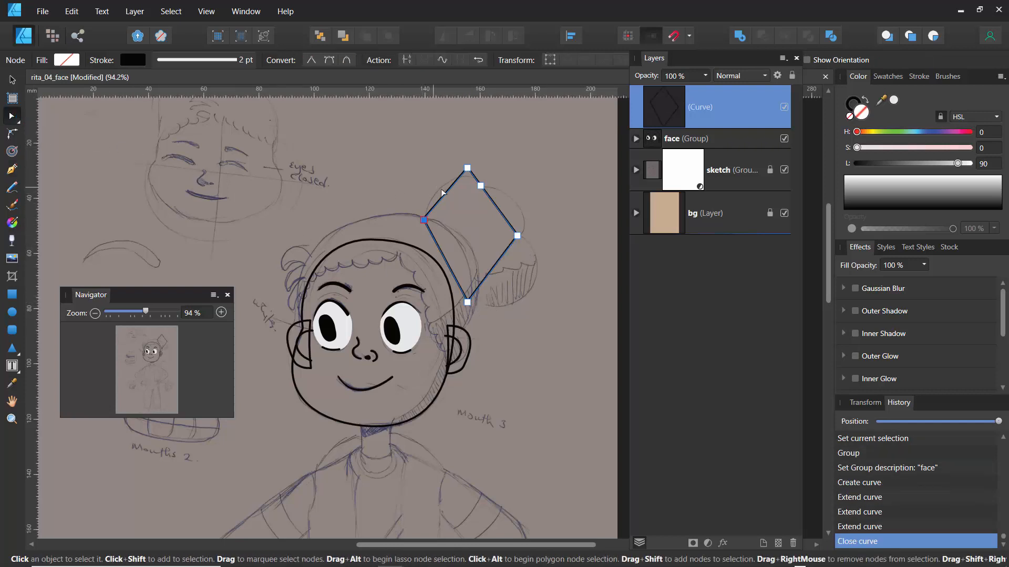
left_click_drag(443, 193, 434, 189)
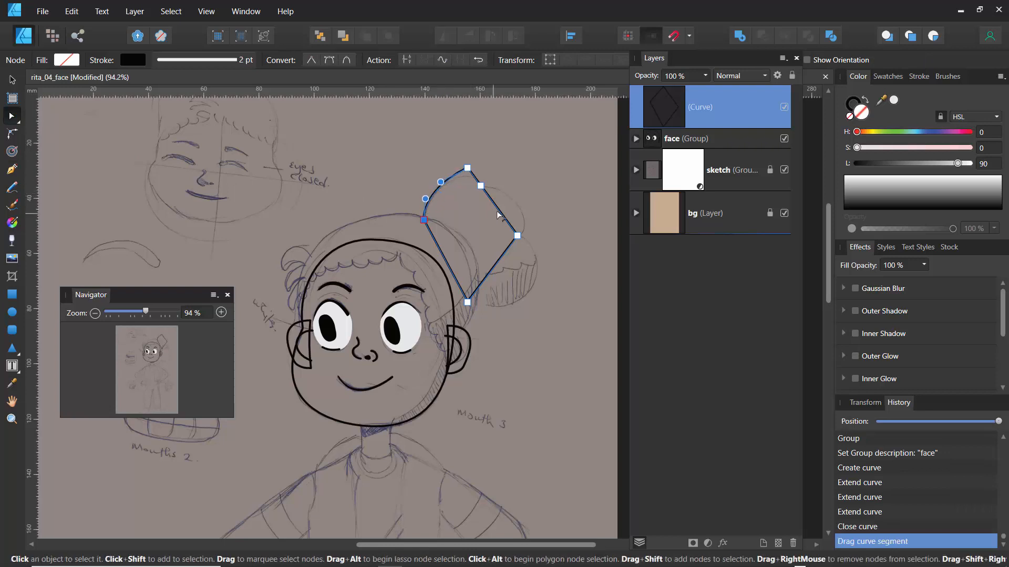
left_click_drag(496, 210, 465, 176)
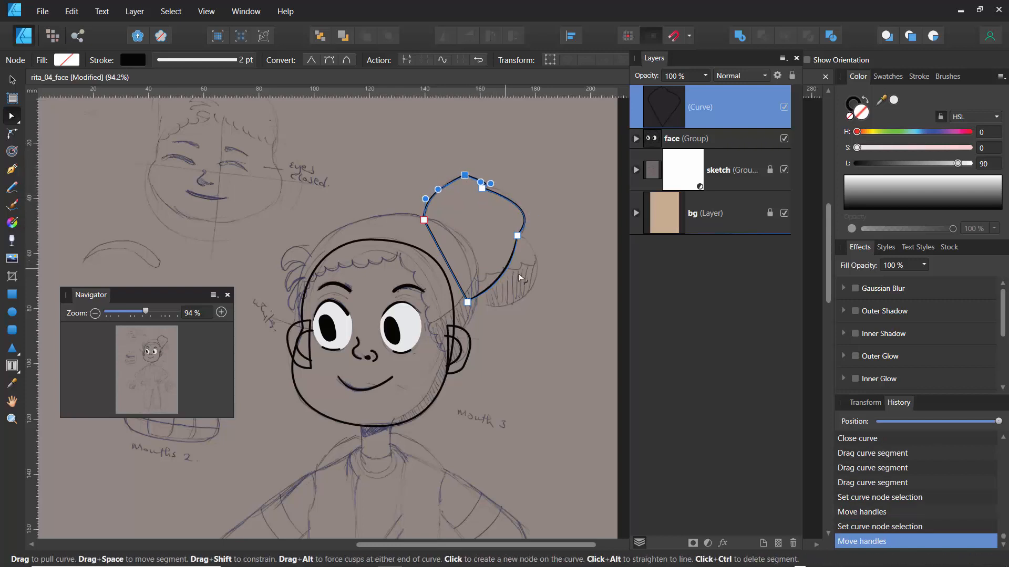
left_click_drag(517, 273, 534, 259)
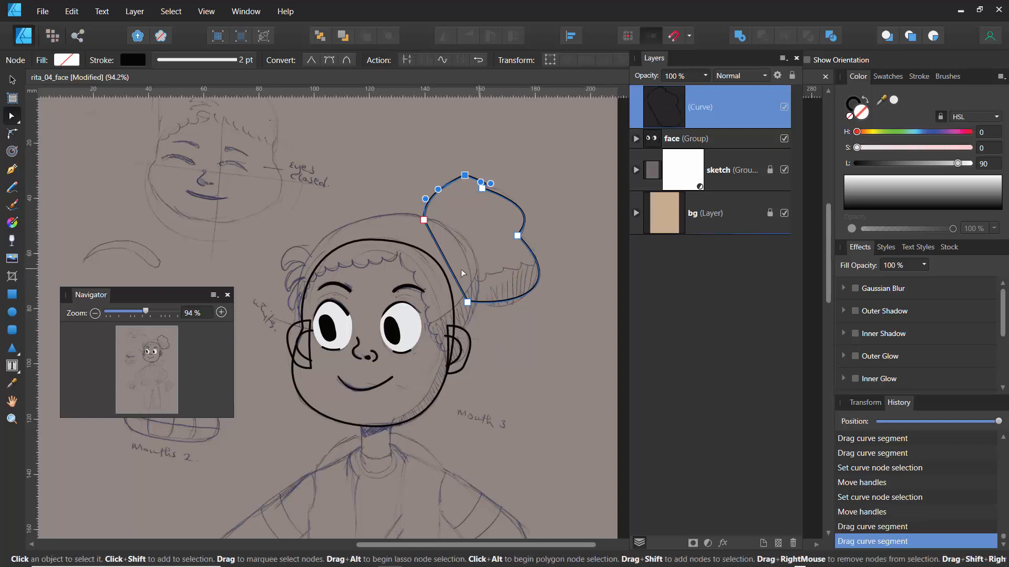
left_click_drag(445, 270, 437, 270)
left_click(432, 153)
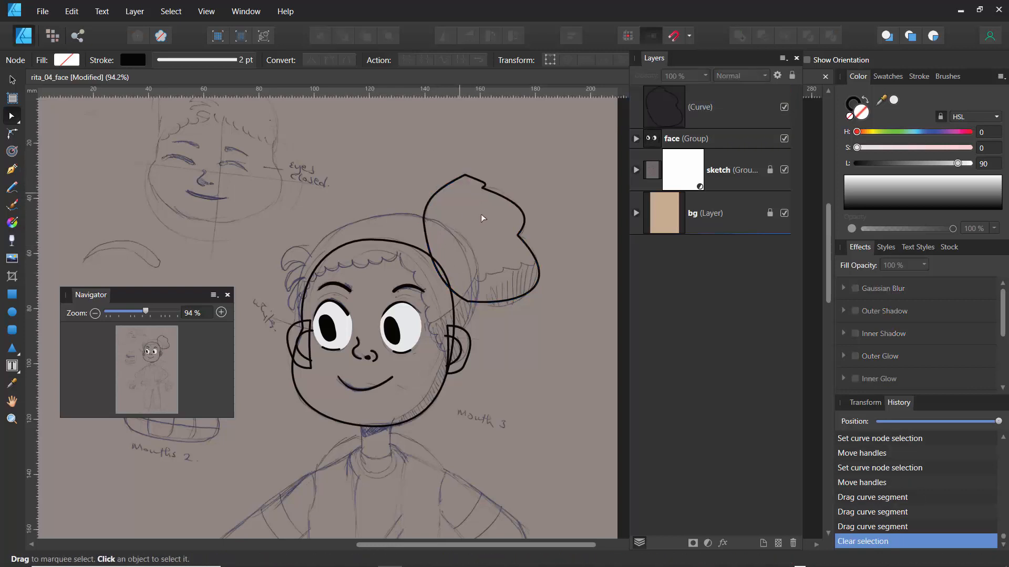
- Convert the hair puff's topmost node to smooth, shift it slightly, and reshape the two upper lobes to match the sketch
left_click(497, 196)
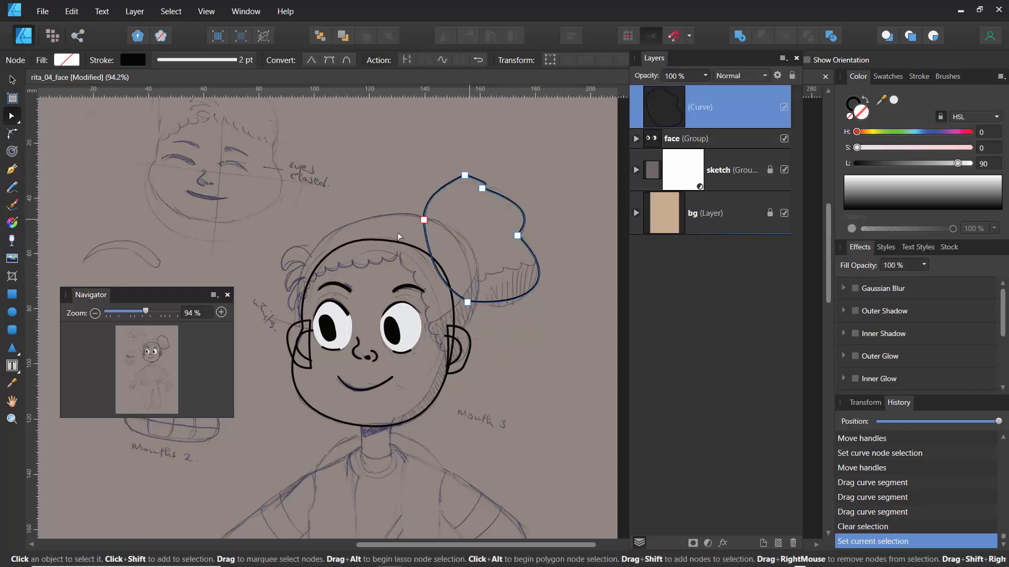
left_click_drag(146, 312, 164, 312)
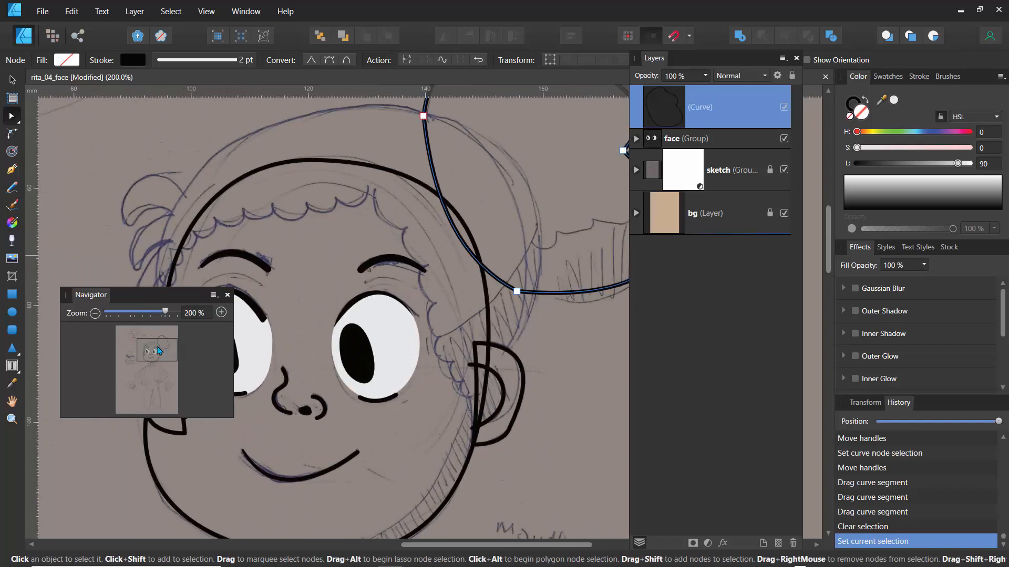
left_click_drag(157, 352, 164, 347)
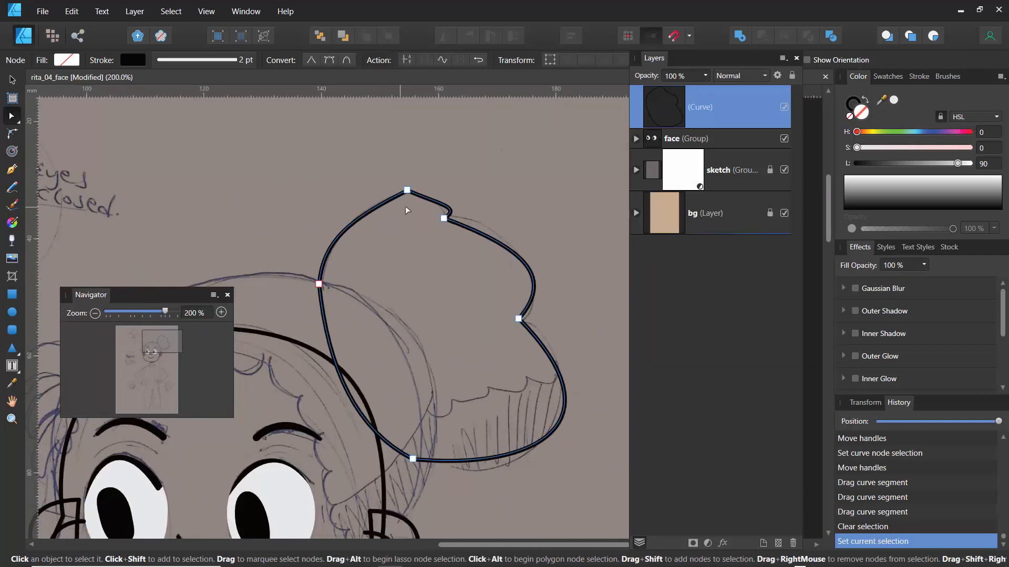
left_click(407, 191)
left_click(329, 60)
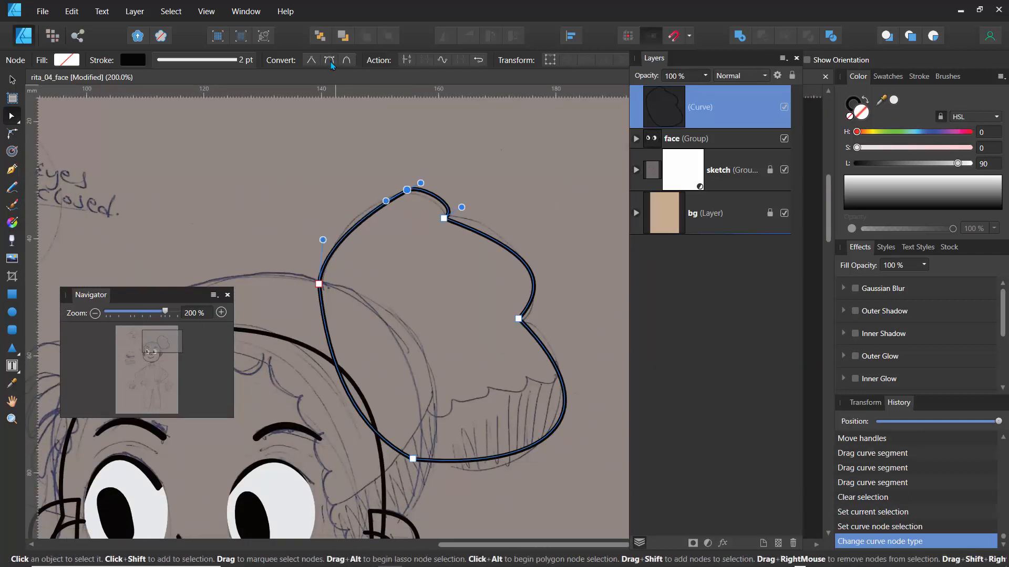
left_click_drag(406, 196, 392, 198)
left_click_drag(462, 208, 442, 193)
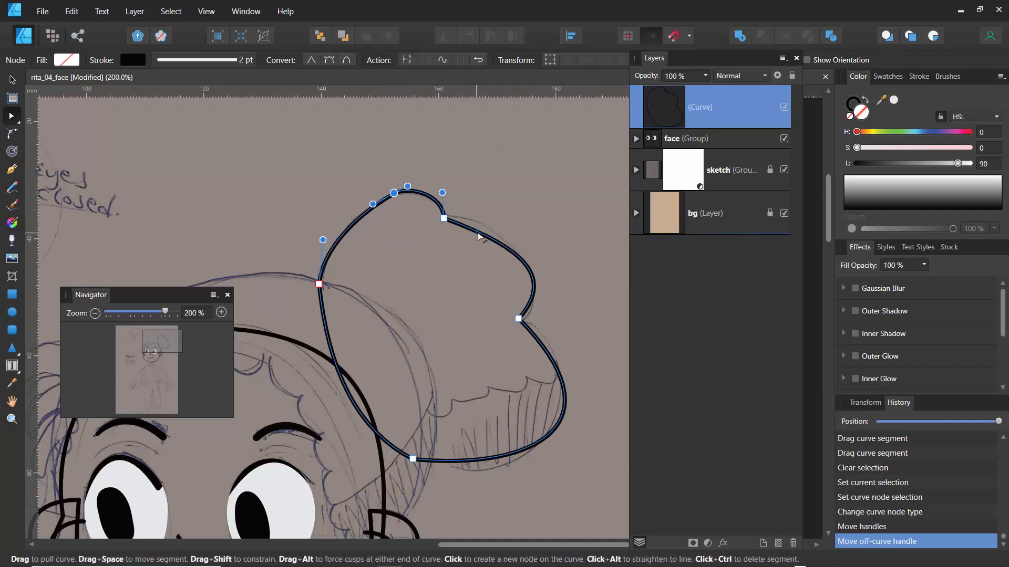
left_click_drag(479, 236, 467, 234)
left_click(437, 243)
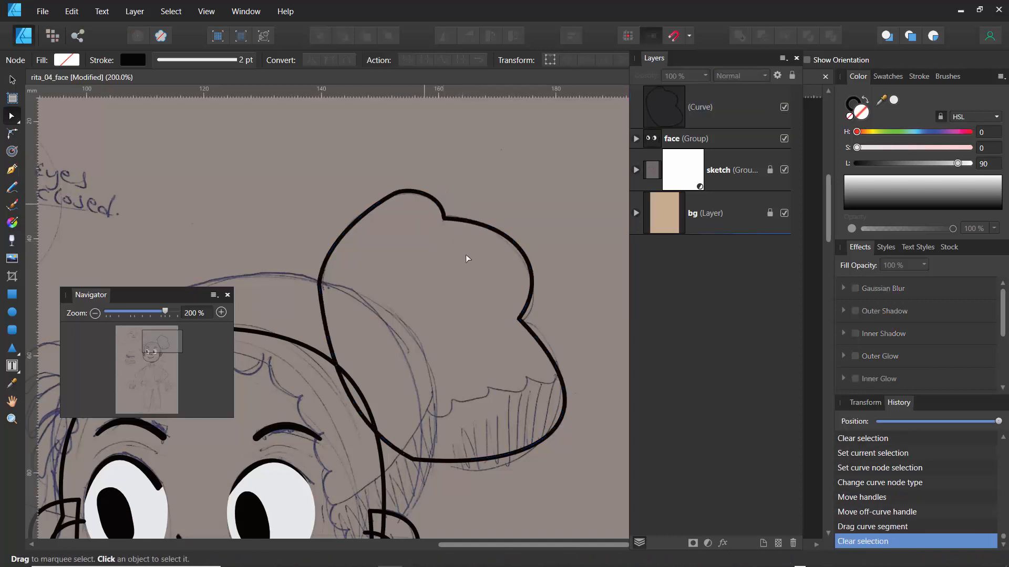
- Reshape the hair puff's lower lobe to follow the sketch by bending its segment and adjusting the bottom node's handle
left_click(525, 311)
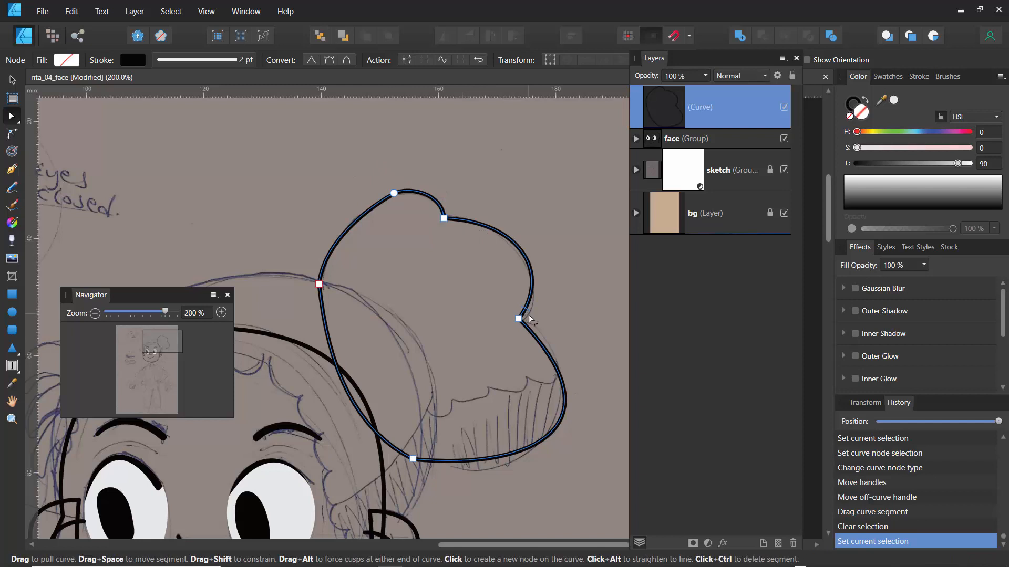
left_click_drag(529, 318, 550, 345)
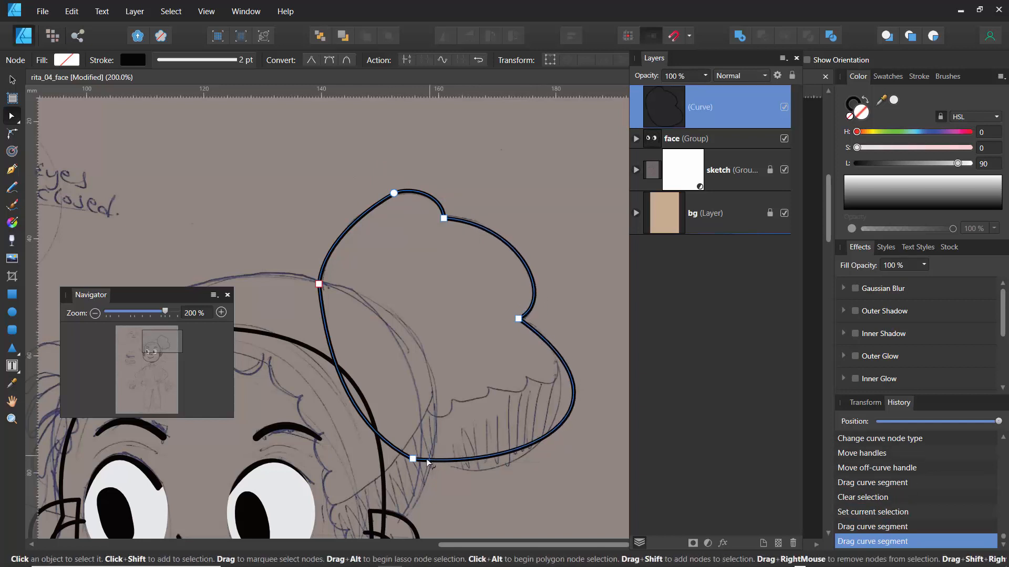
left_click(411, 461)
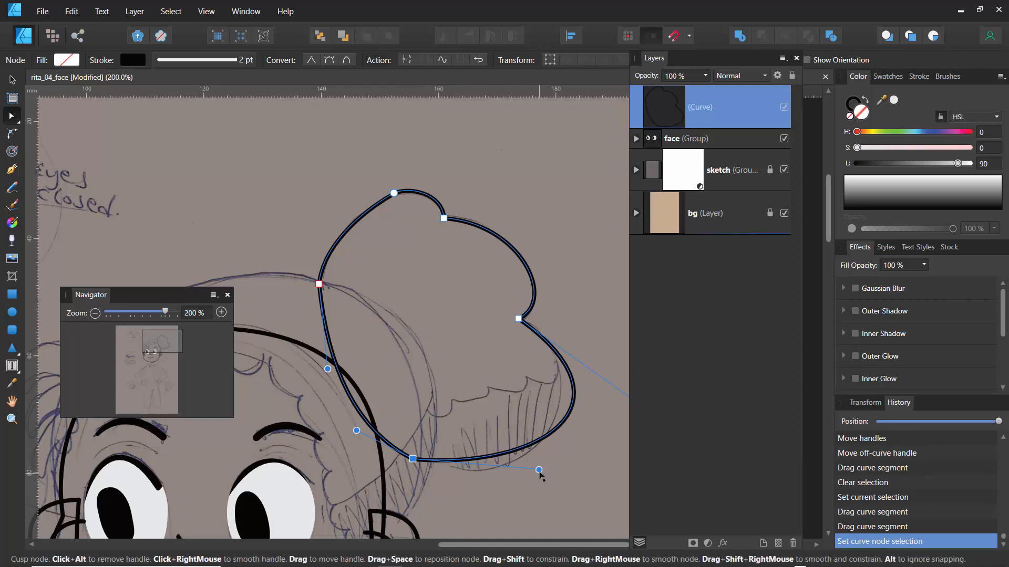
left_click_drag(527, 488, 490, 513)
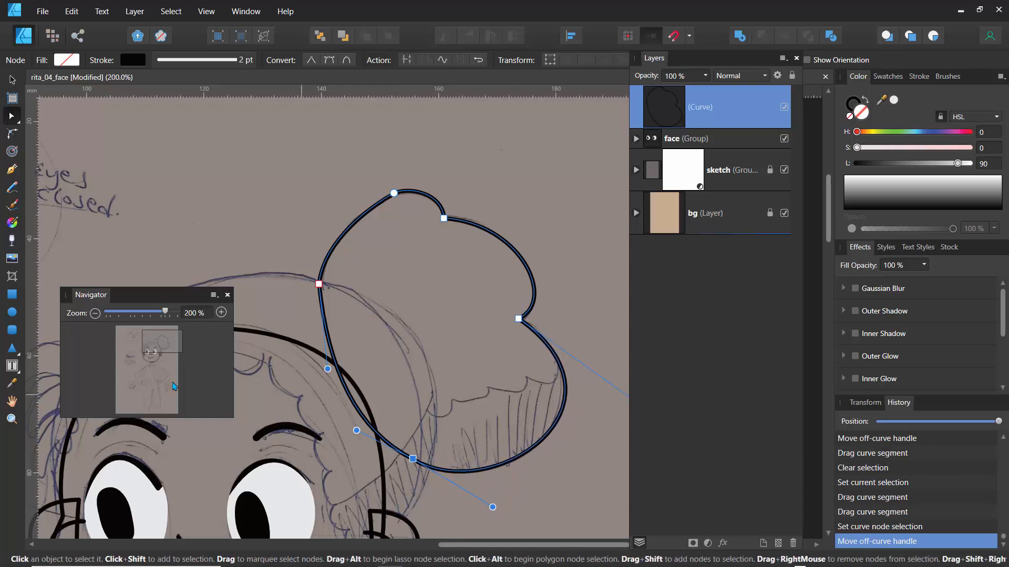
left_click_drag(160, 348, 178, 349)
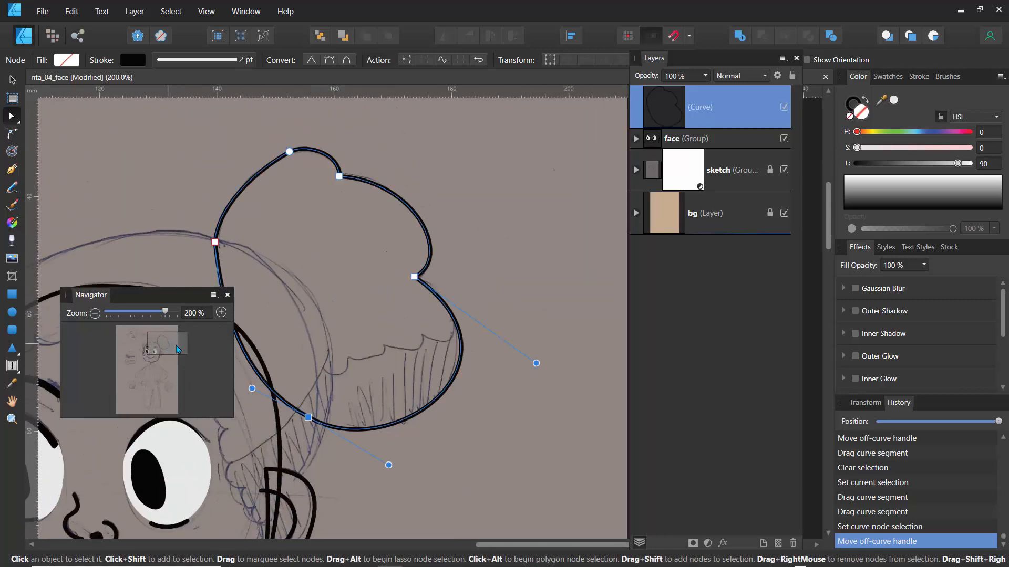
- Refine the hair puff outline by adjusting the curve handles of its two right-hand lobes and shifting the topmost node slightly down and left
mouse_move(535, 363)
left_mouse_down()
mouse_move(514, 344)
mouse_move(532, 363)
left_mouse_up()
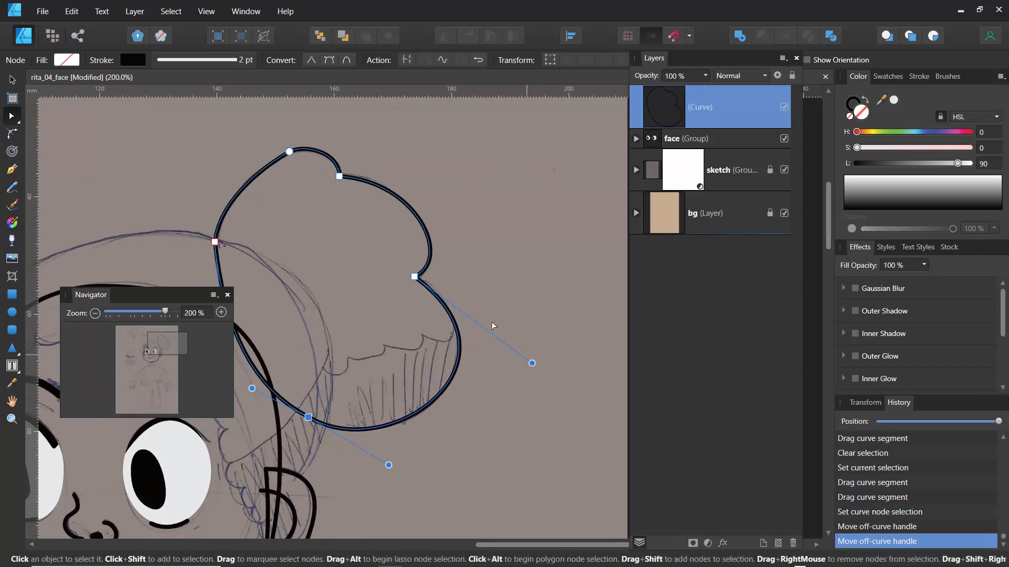
left_click(414, 276)
mouse_move(452, 258)
left_mouse_down()
mouse_move(467, 264)
mouse_move(456, 256)
left_mouse_up()
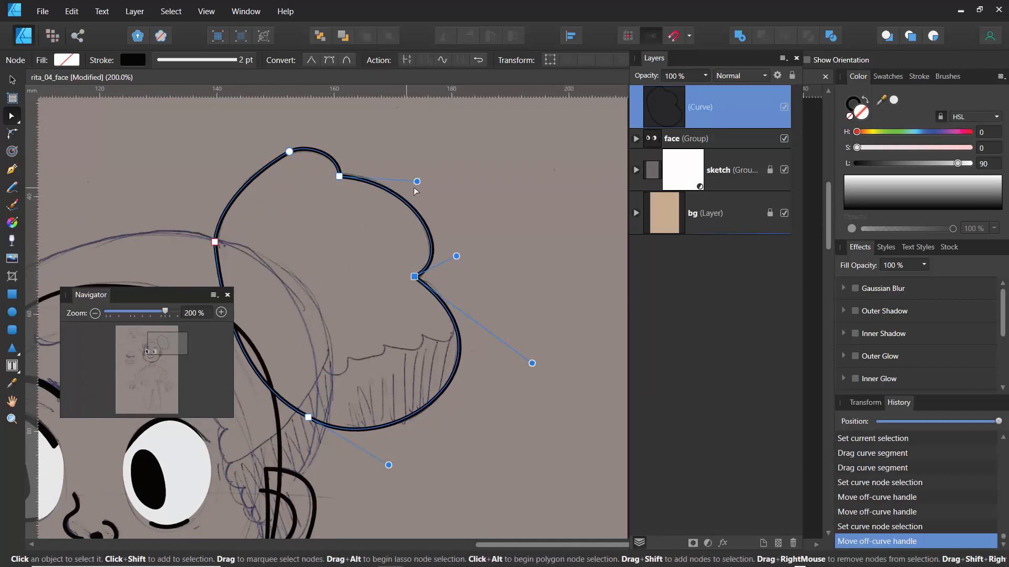
left_click_drag(417, 181, 408, 161)
left_click(289, 152)
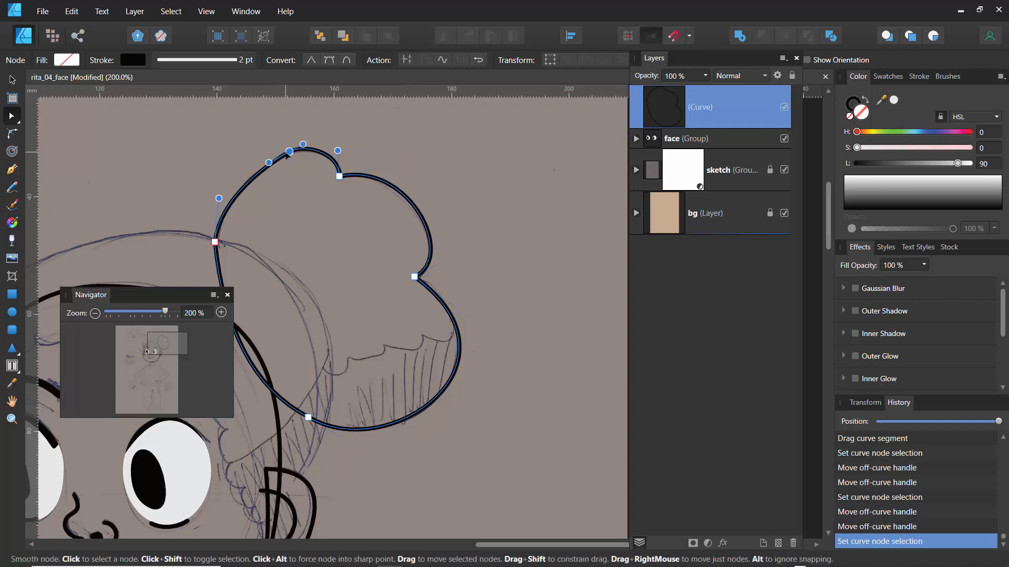
left_click_drag(289, 153, 261, 166)
left_click(209, 166)
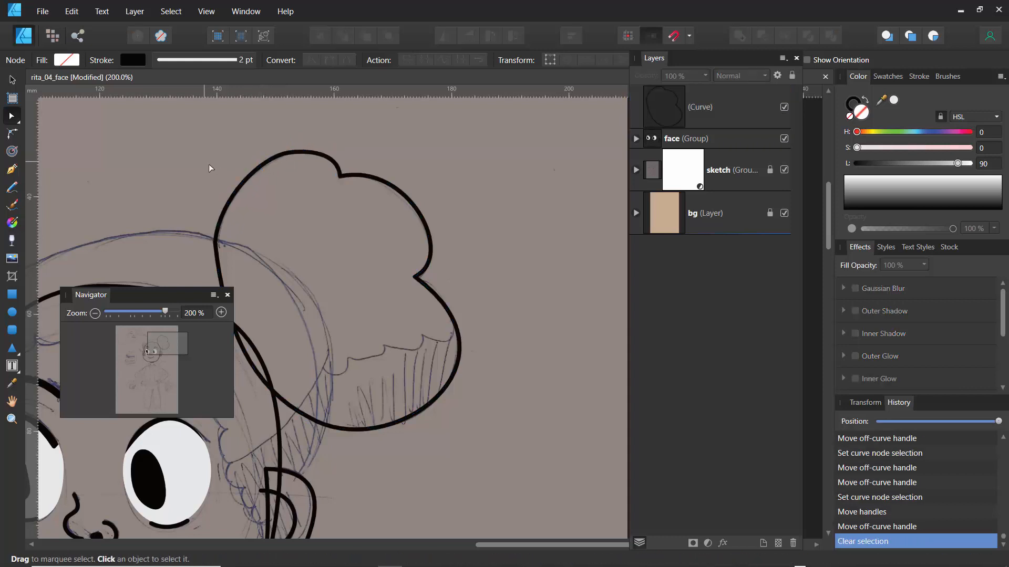
- Rename the hair puff curve layer as back_hair
mouse_move(162, 350)
left_mouse_down()
mouse_move(153, 360)
mouse_move(166, 349)
left_mouse_up()
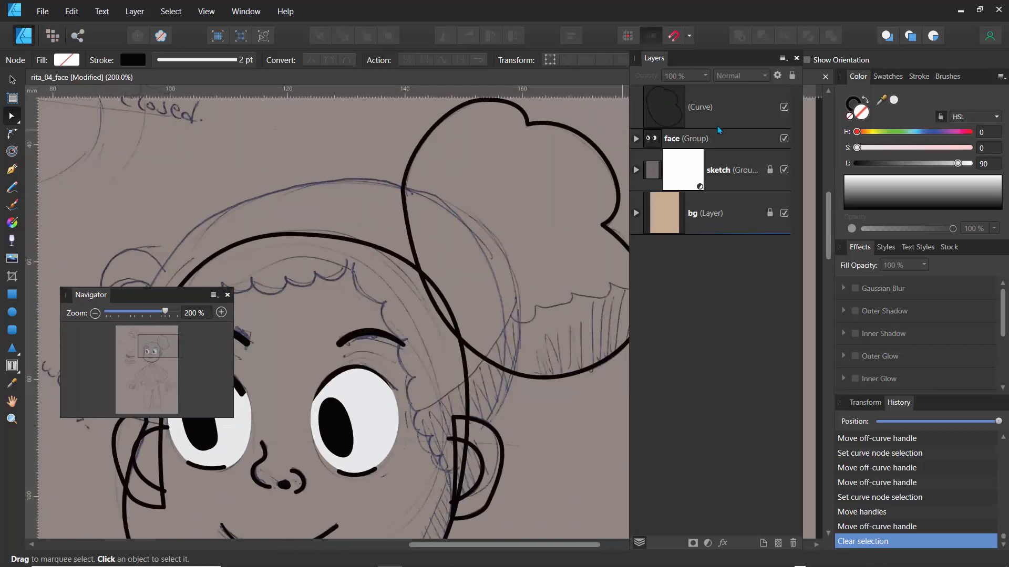
double_click(709, 110)
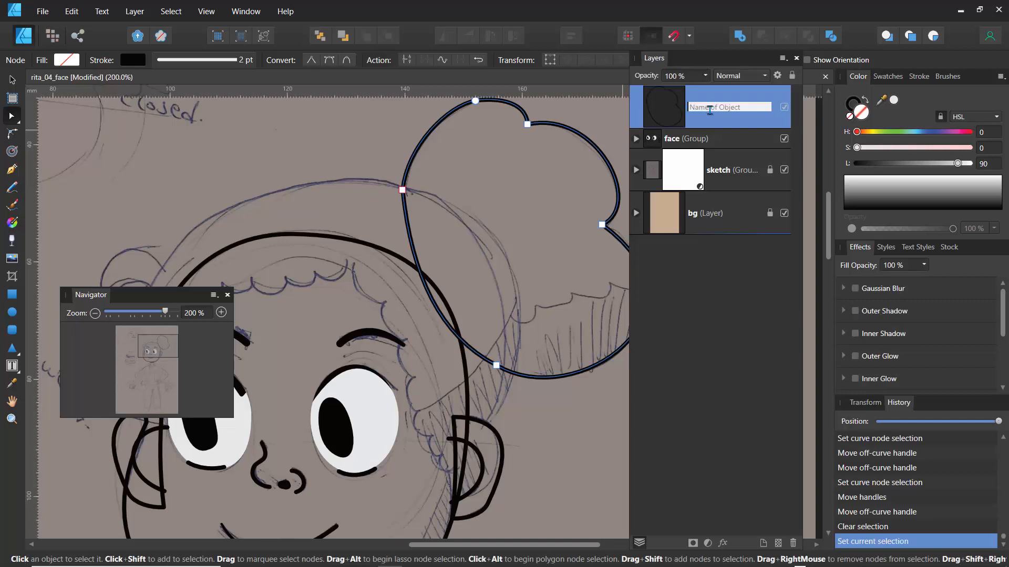
type("back_hair")
key("Return")
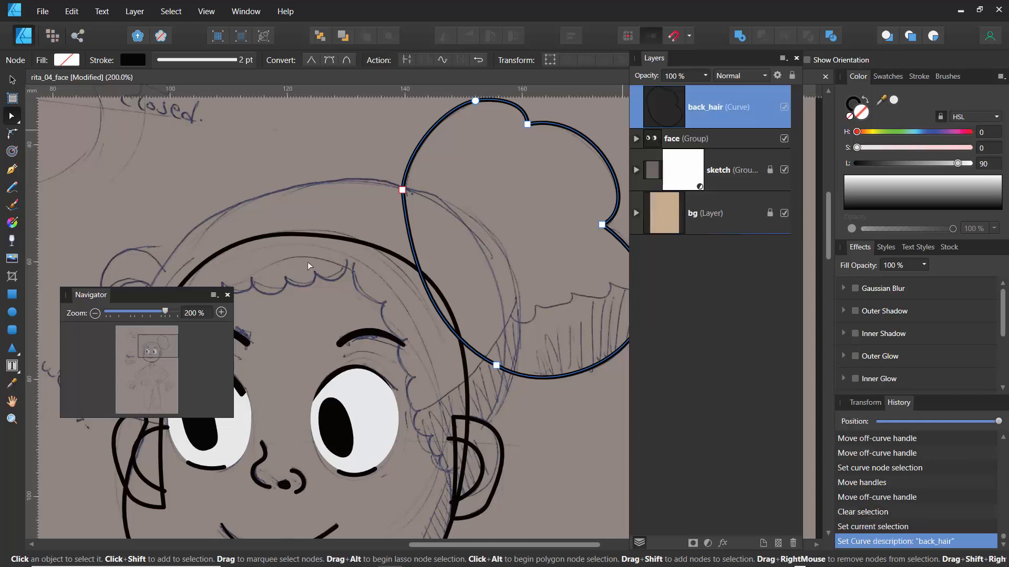
- Save the document as a new version named rita_05_Hair.afdesign in the same Rita folder
left_click(43, 11)
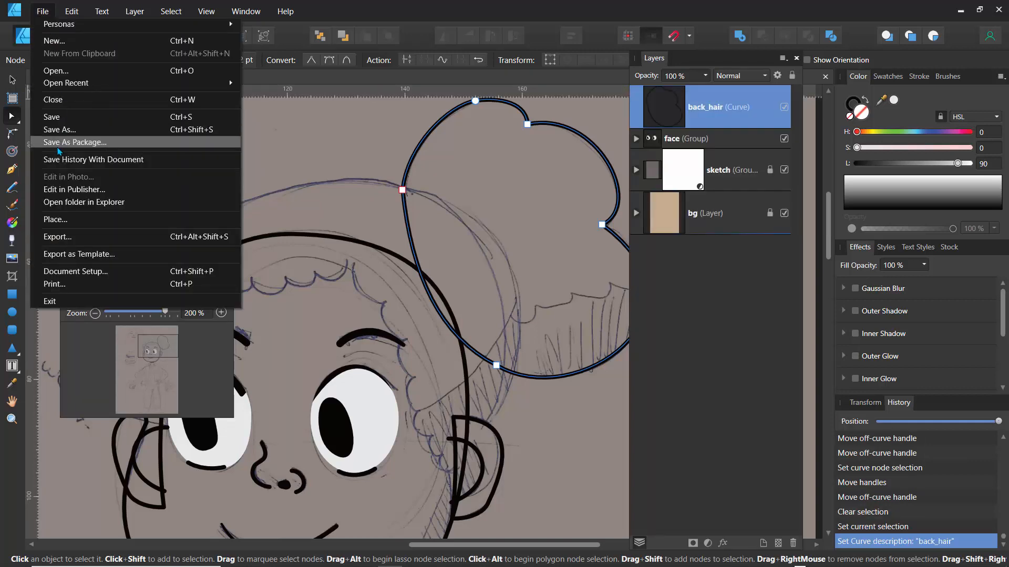
left_click(59, 132)
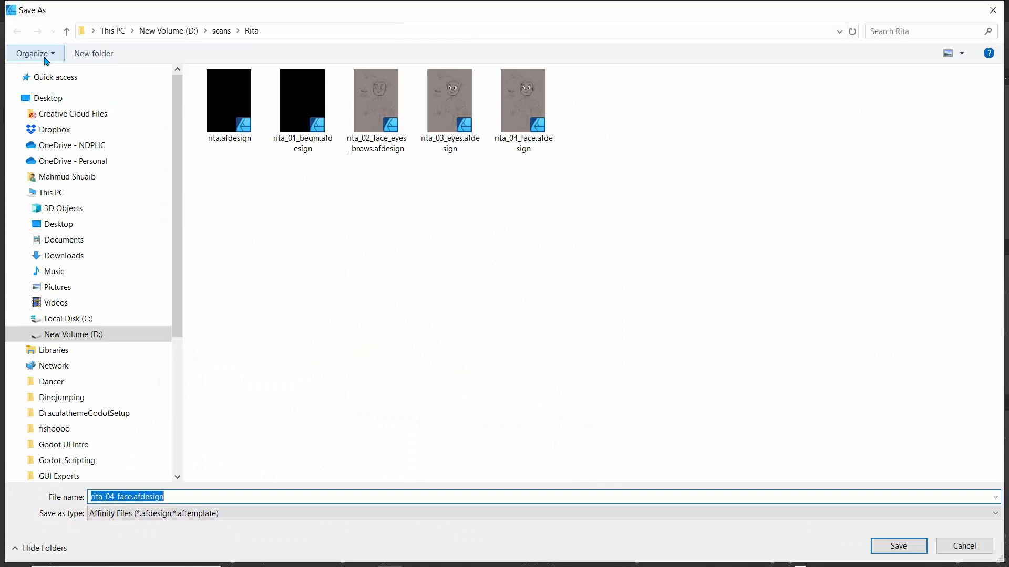
key("Home")
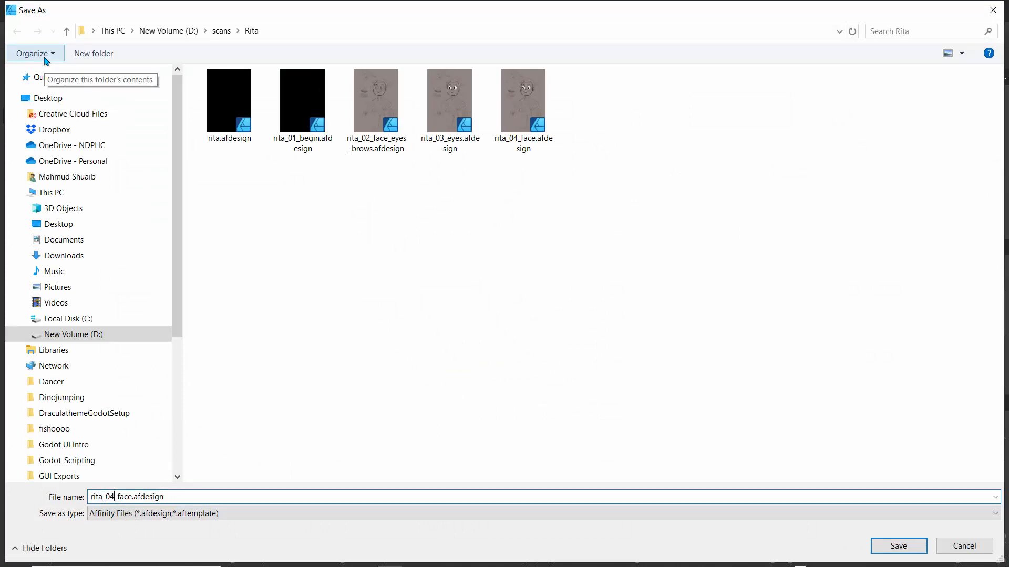
key("BackSpace")
type("5")
key("Right")
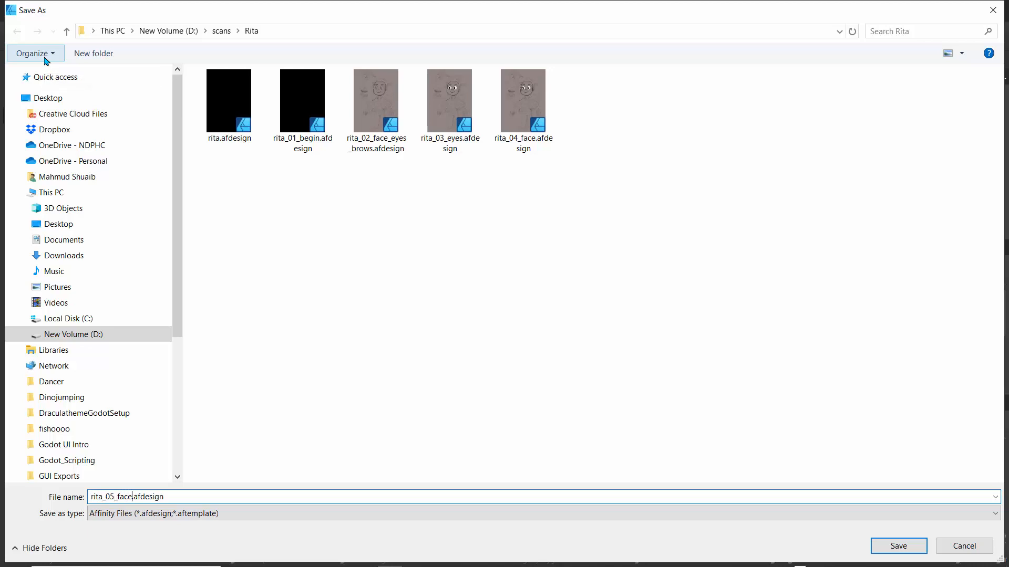
key("BackSpace")
key("BackSpace")
key("BackSpace")
key("BackSpace")
type("Hair")
key("Return")
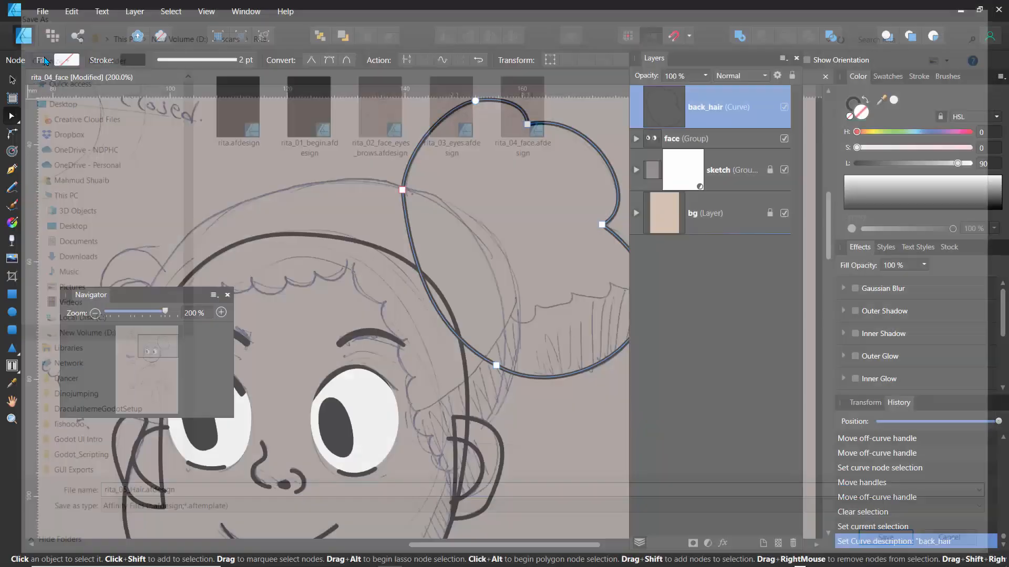